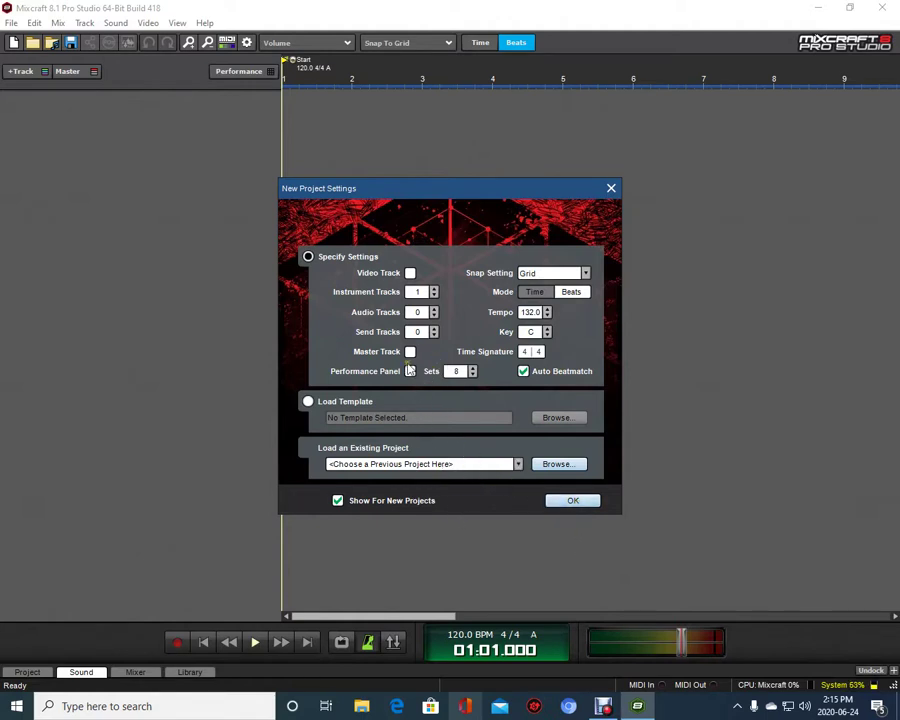
- Create a new project with one instrument track, a tempo of 132 and the key of C
{"action": "left_click", "coordinate": [565, 503]}
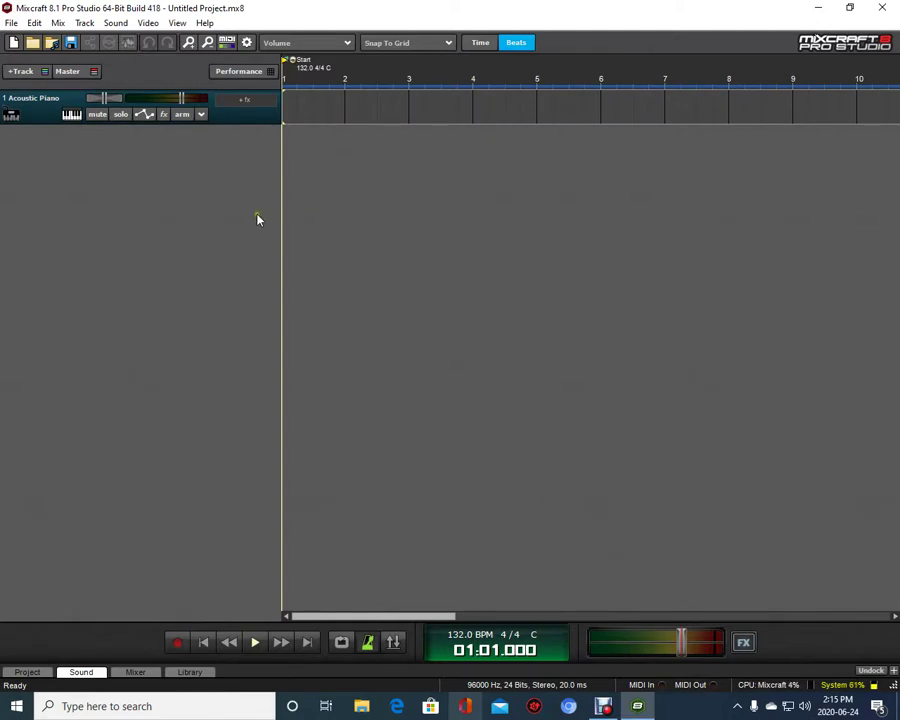
{"action": "left_click", "coordinate": [13, 24]}
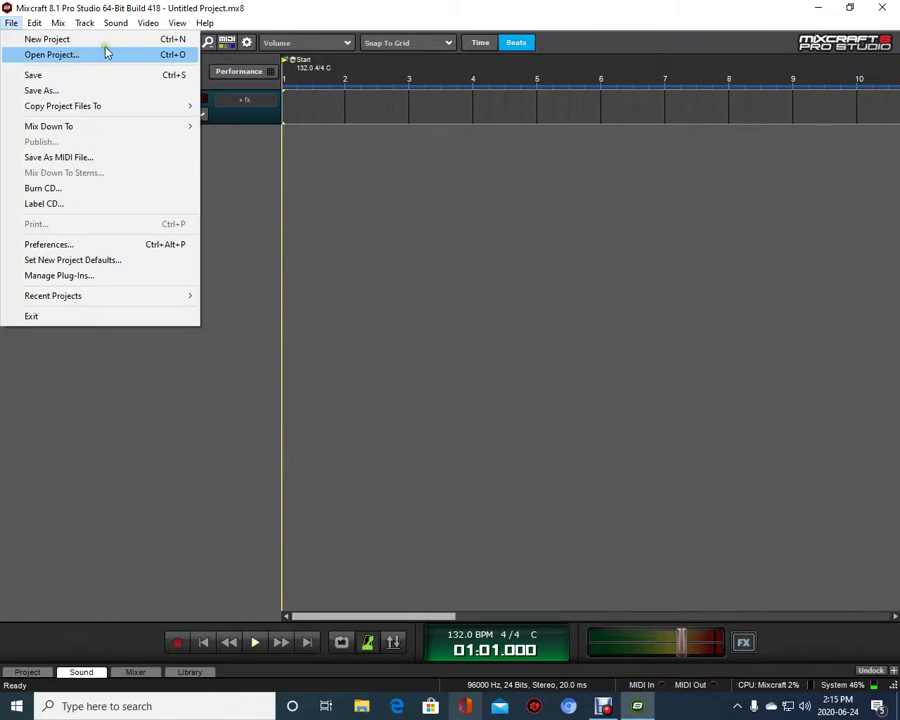
{"action": "left_click", "coordinate": [127, 25]}
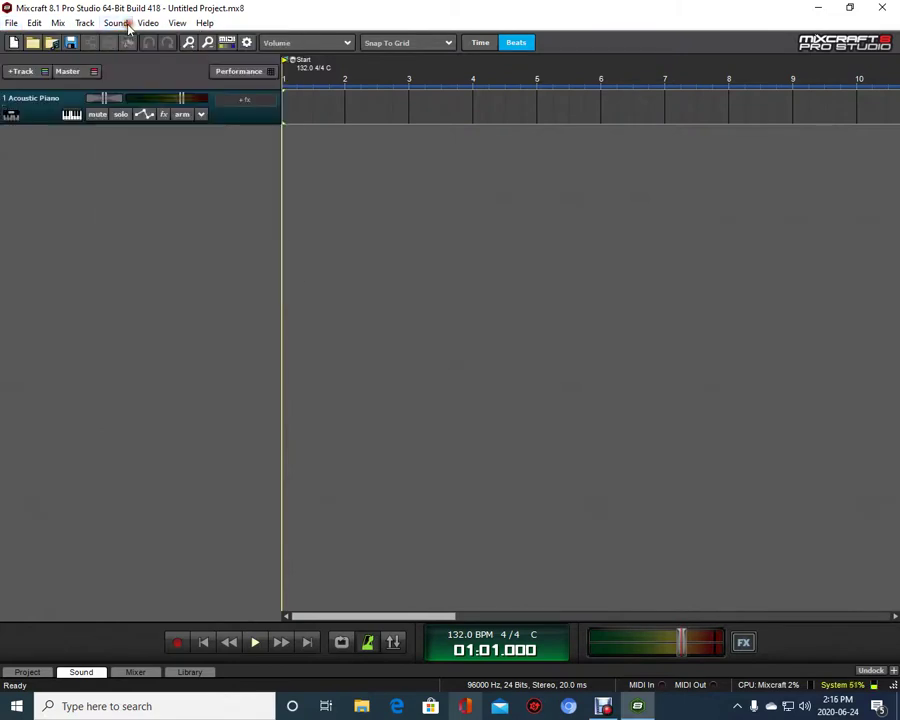
- Add the sound file "02 - Briar Patch Extended.mp3.mid" to the project without switching to the file's own tempo
{"action": "left_click", "coordinate": [116, 23]}
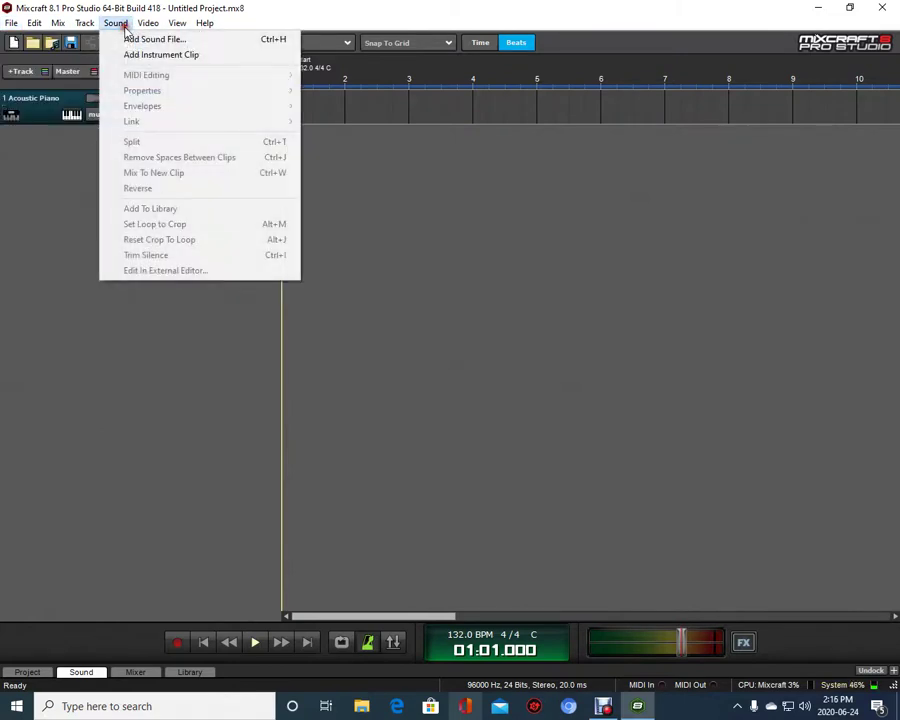
{"action": "left_click", "coordinate": [140, 39]}
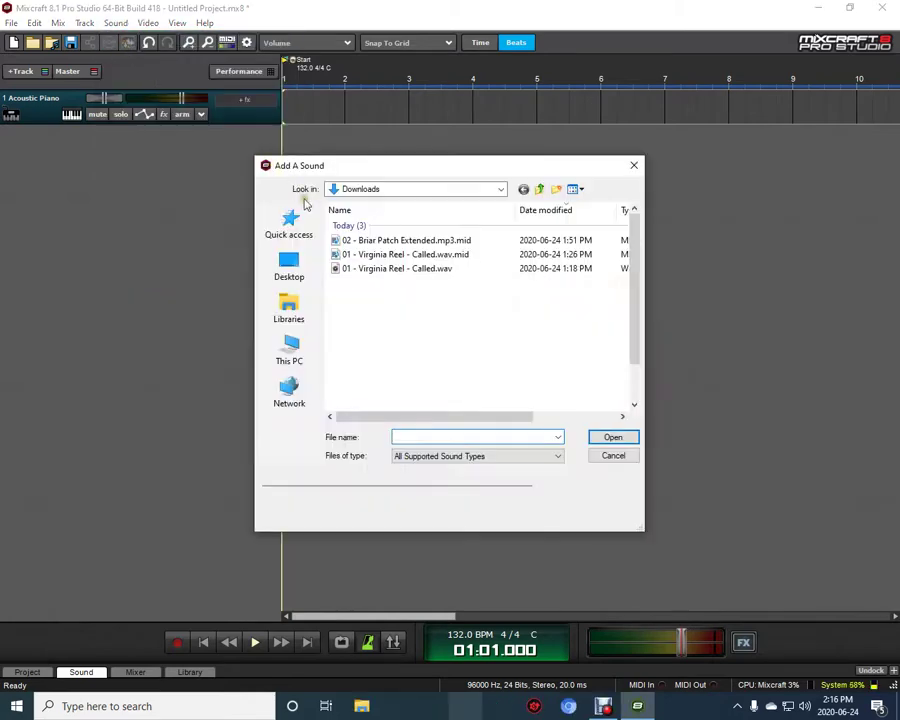
{"action": "double_click", "coordinate": [357, 242]}
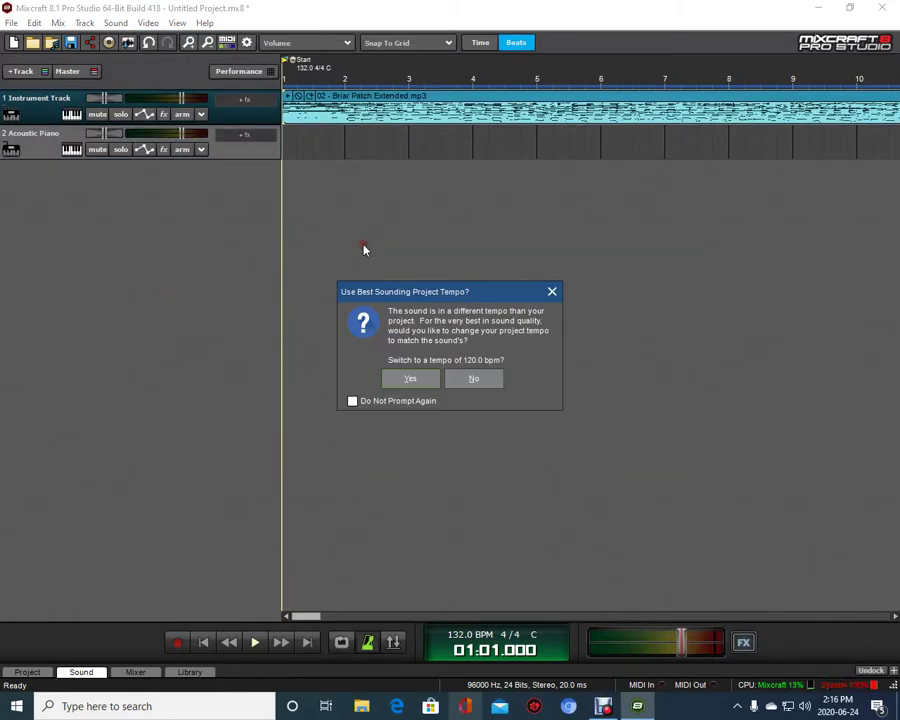
{"action": "left_click", "coordinate": [455, 383]}
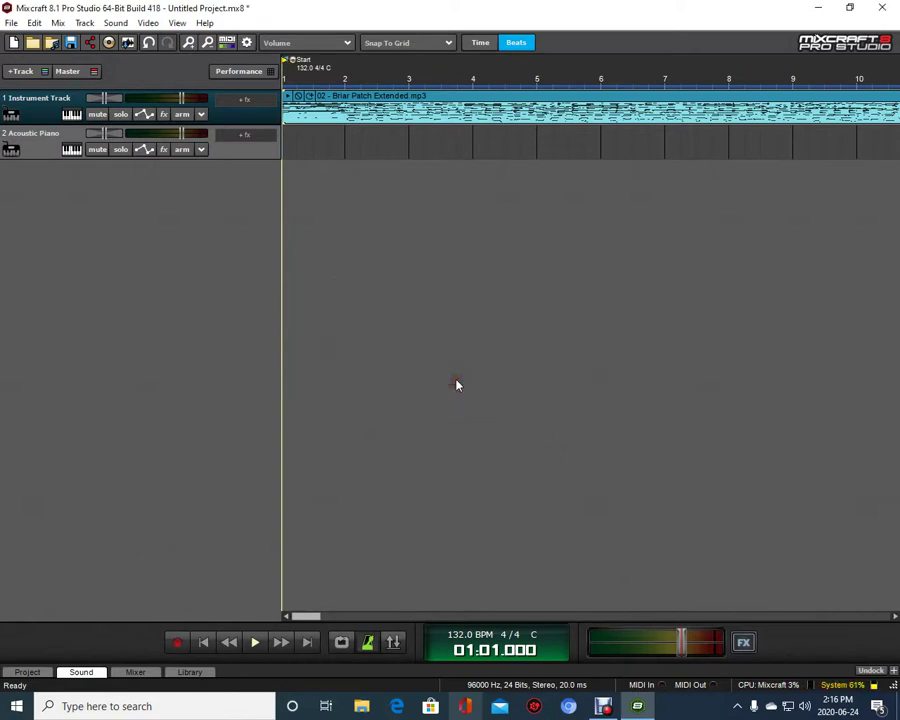
- Play the imported Briar Patch clip for several bars, stop it and return to the start of the project
{"action": "left_click", "coordinate": [255, 643]}
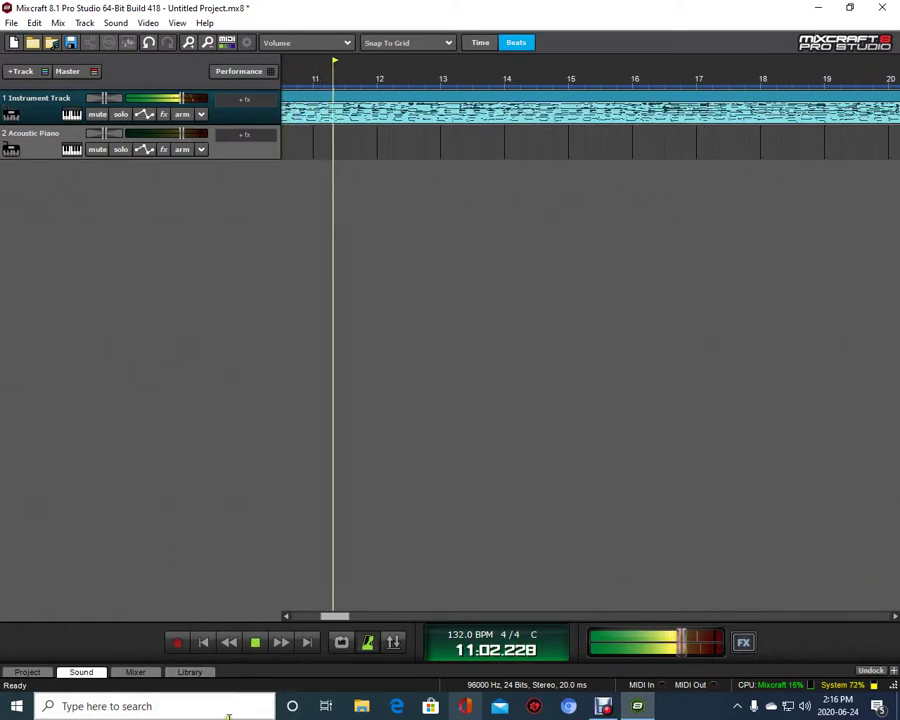
{"action": "left_click", "coordinate": [260, 648]}
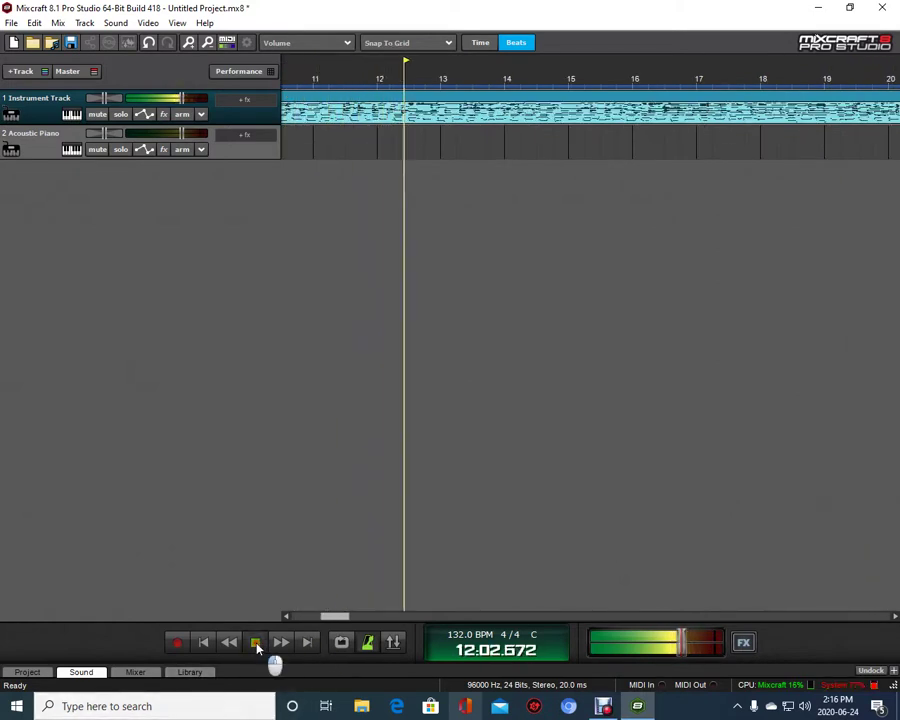
{"action": "left_click", "coordinate": [204, 645]}
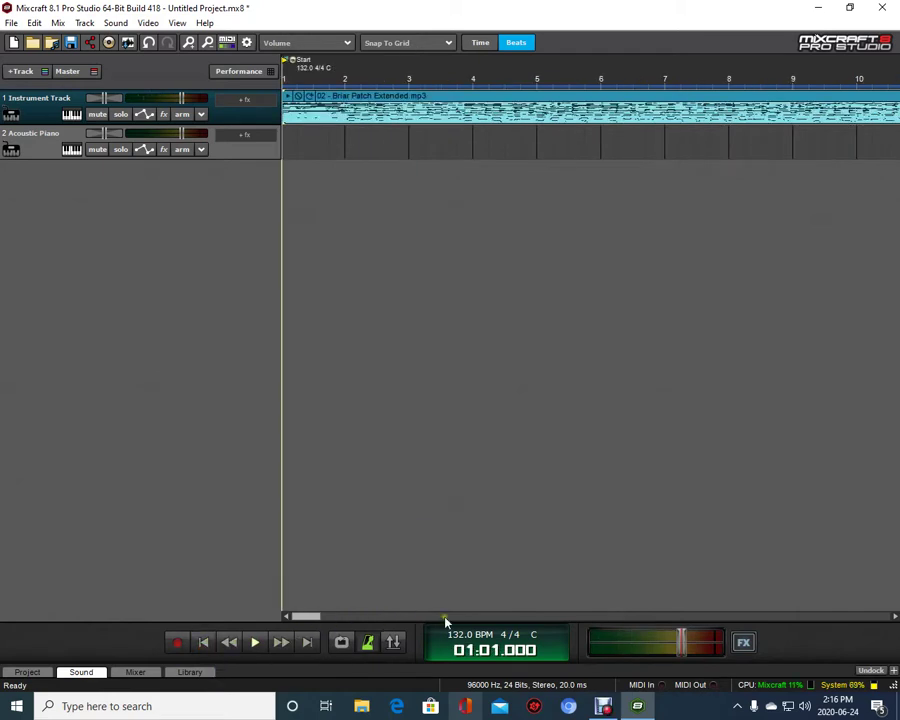
- Set the project tempo to 122 BPM
{"action": "left_click", "coordinate": [462, 636]}
{"action": "key", "text": "BackSpace"}
{"action": "key", "text": "BackSpace"}
{"action": "type", "text": "22"}
{"action": "key", "text": "Return"}
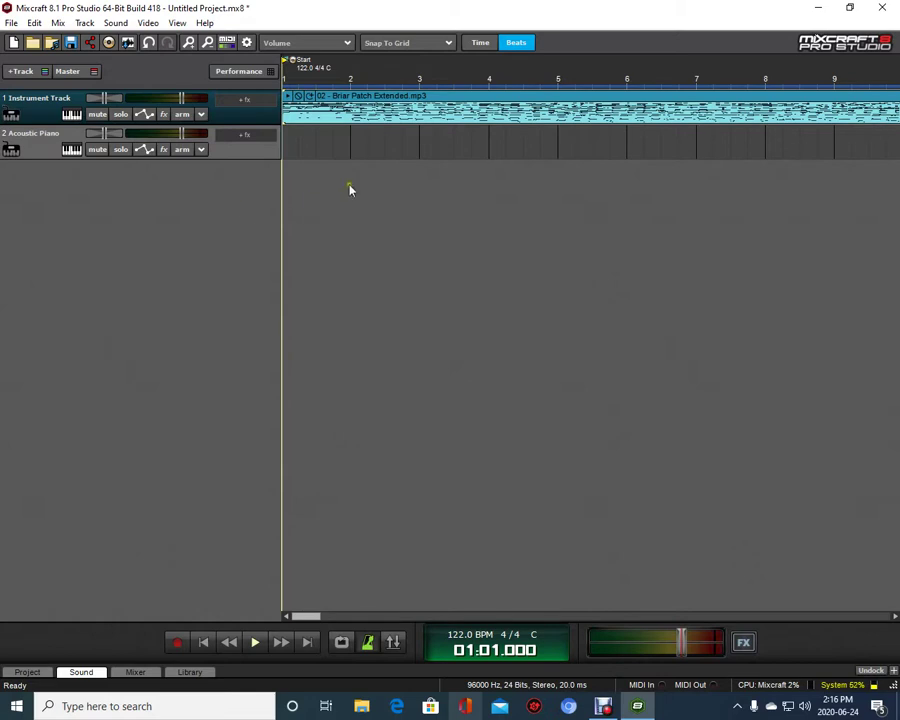
- Copy the Briar Patch clip from the first track and paste it at the start of the Acoustic Piano track
{"action": "left_click", "coordinate": [12, 23]}
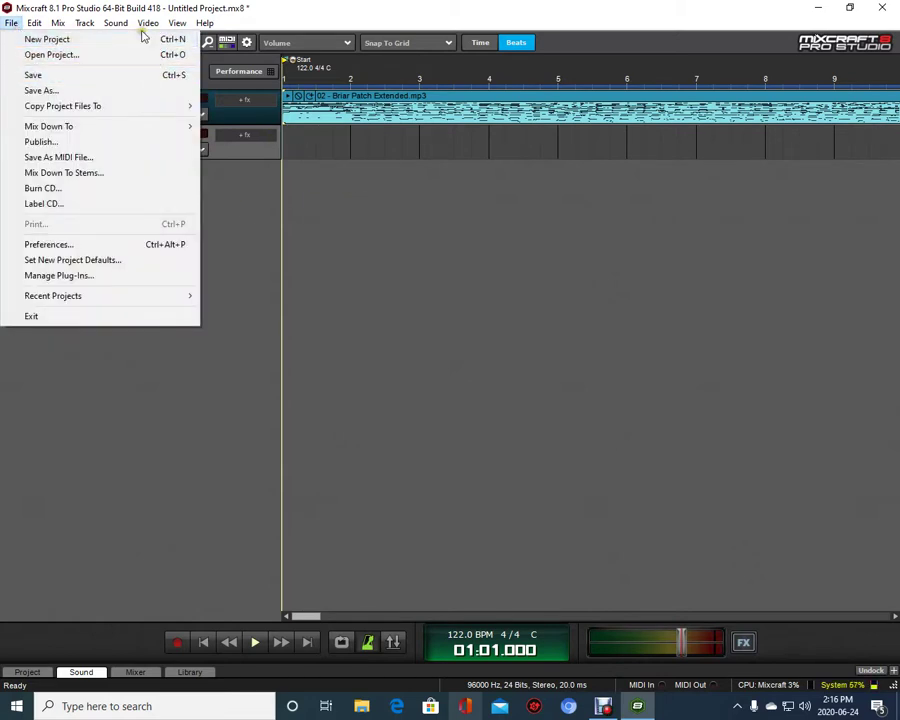
{"action": "mouse_move", "coordinate": [32, 26]}
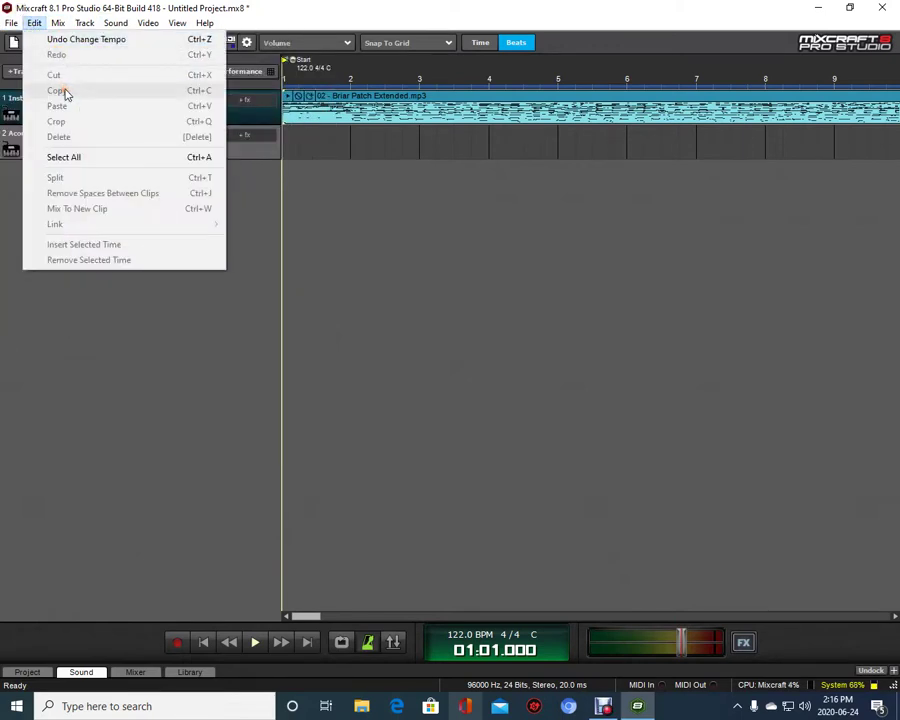
{"action": "left_click", "coordinate": [357, 113]}
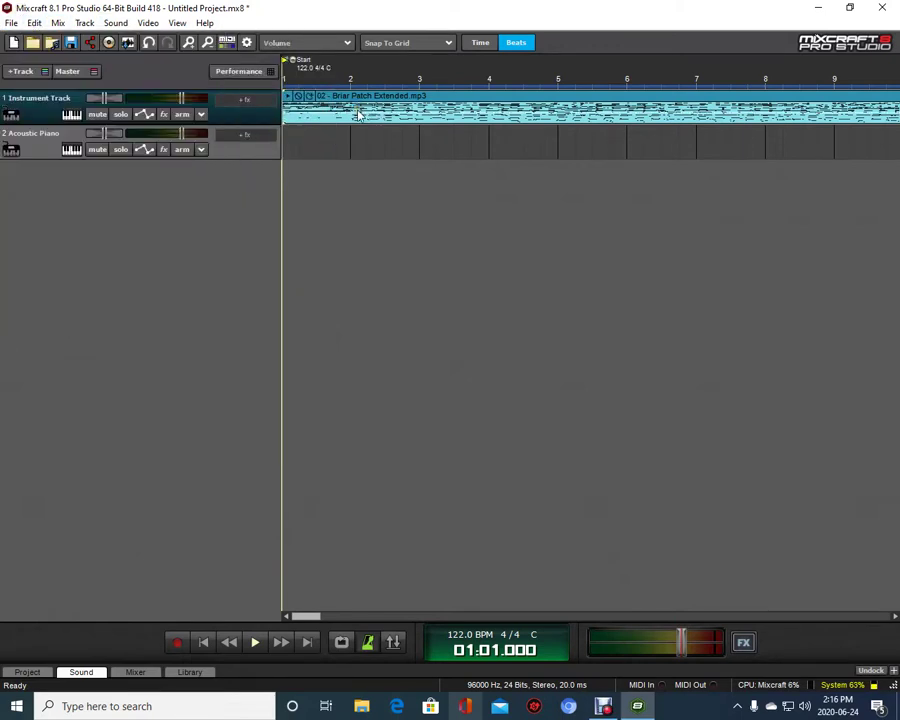
{"action": "right_click", "coordinate": [357, 110]}
{"action": "mouse_move", "coordinate": [409, 157]}
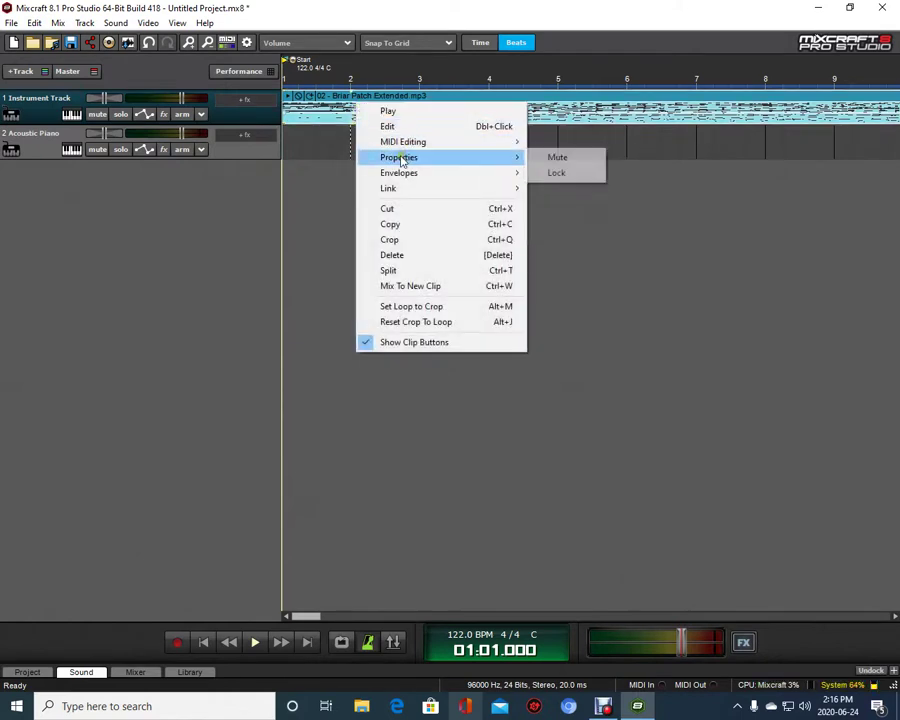
{"action": "left_click", "coordinate": [381, 226]}
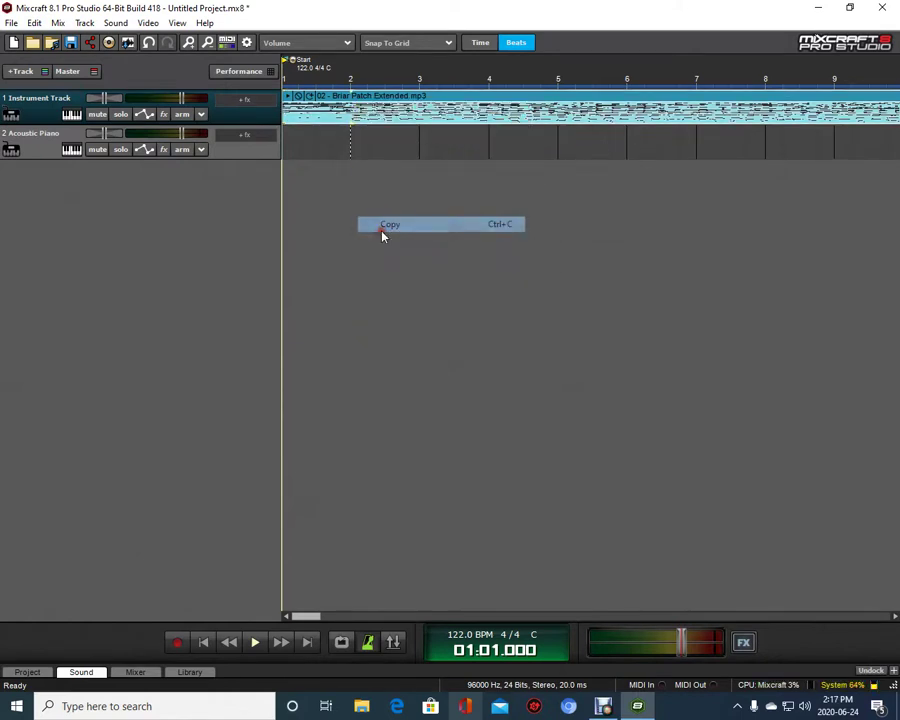
{"action": "left_click", "coordinate": [288, 153]}
{"action": "right_click", "coordinate": [288, 152]}
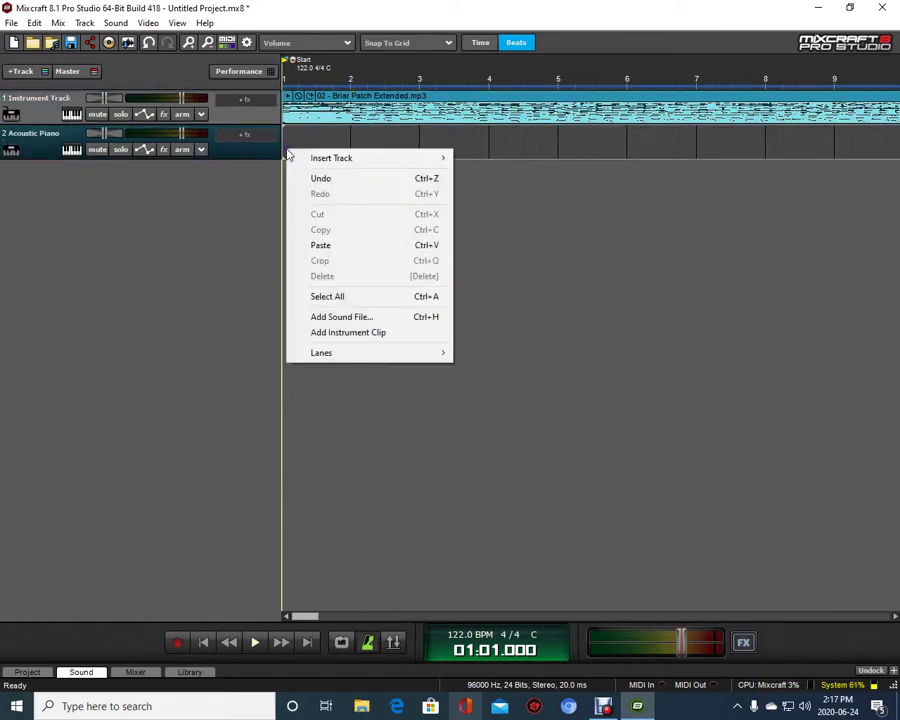
{"action": "left_click", "coordinate": [317, 247]}
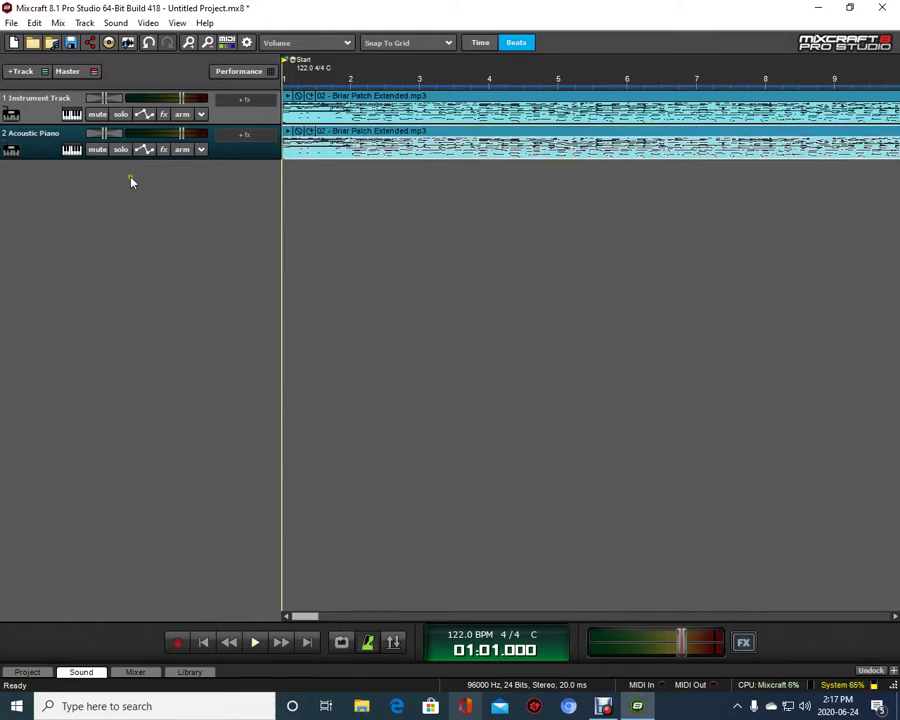
- Assign the Synth Clavinet preset from the Keyboard - Electric category to the first instrument track
{"action": "left_click", "coordinate": [70, 115]}
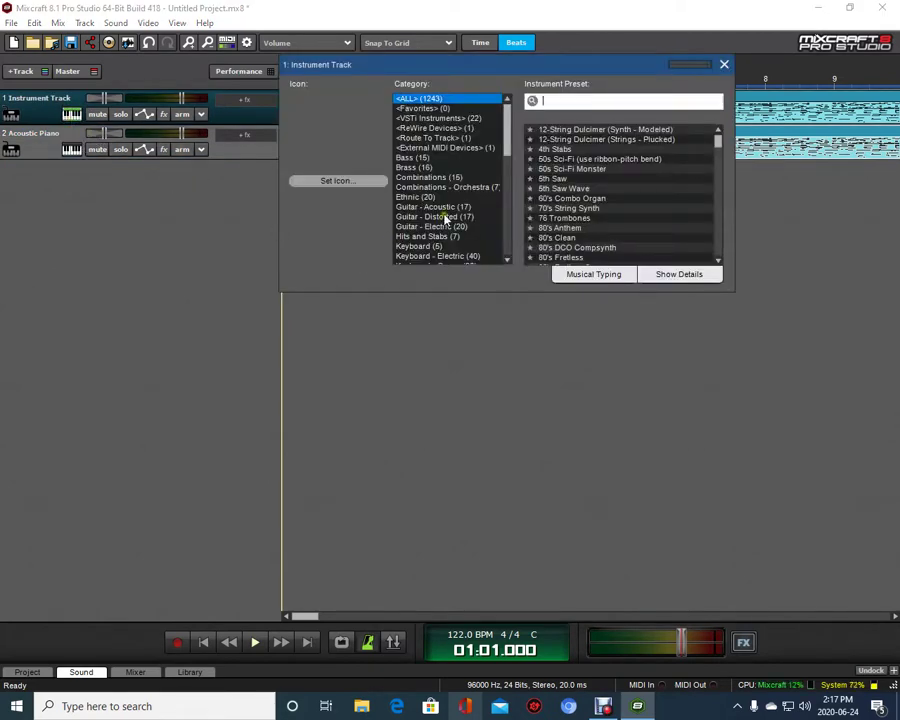
{"action": "scroll", "coordinate": [455, 188], "scroll_direction": "down", "scroll_amount": 4}
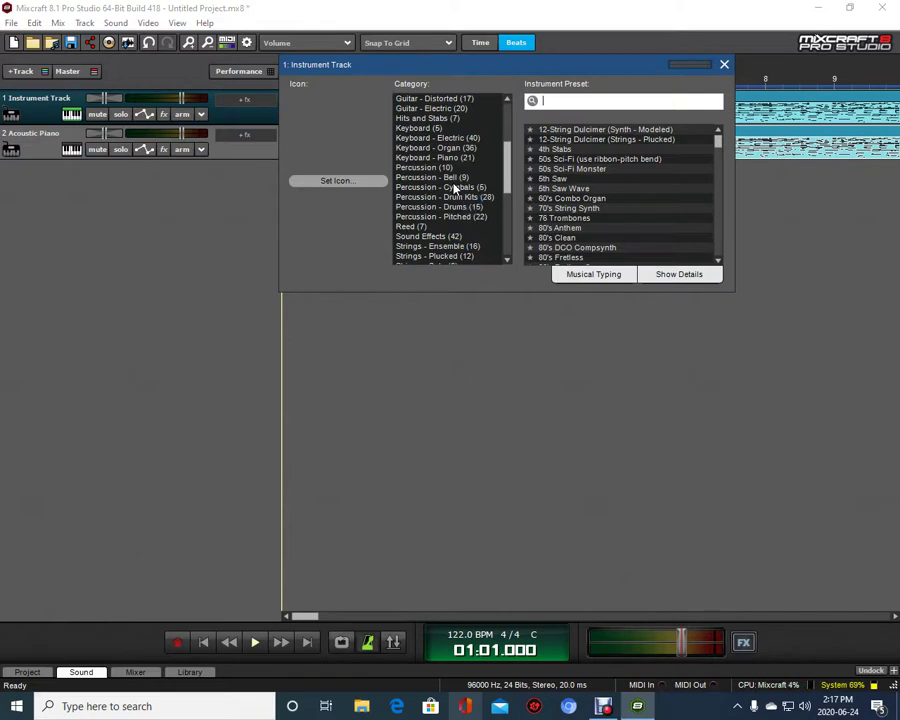
{"action": "scroll", "coordinate": [455, 188], "scroll_direction": "up", "scroll_amount": 1}
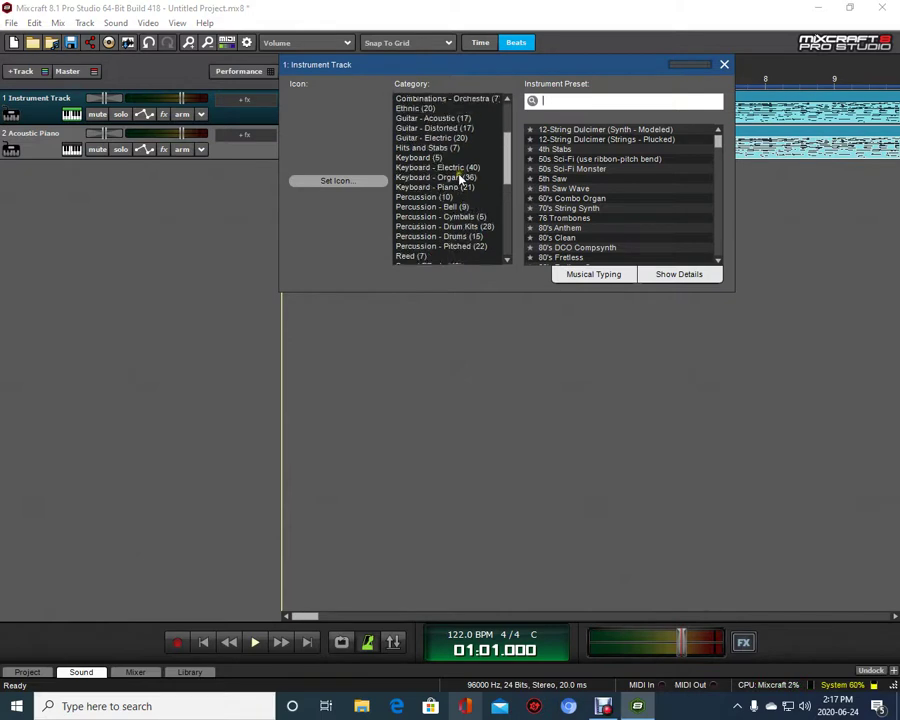
{"action": "left_click", "coordinate": [453, 168]}
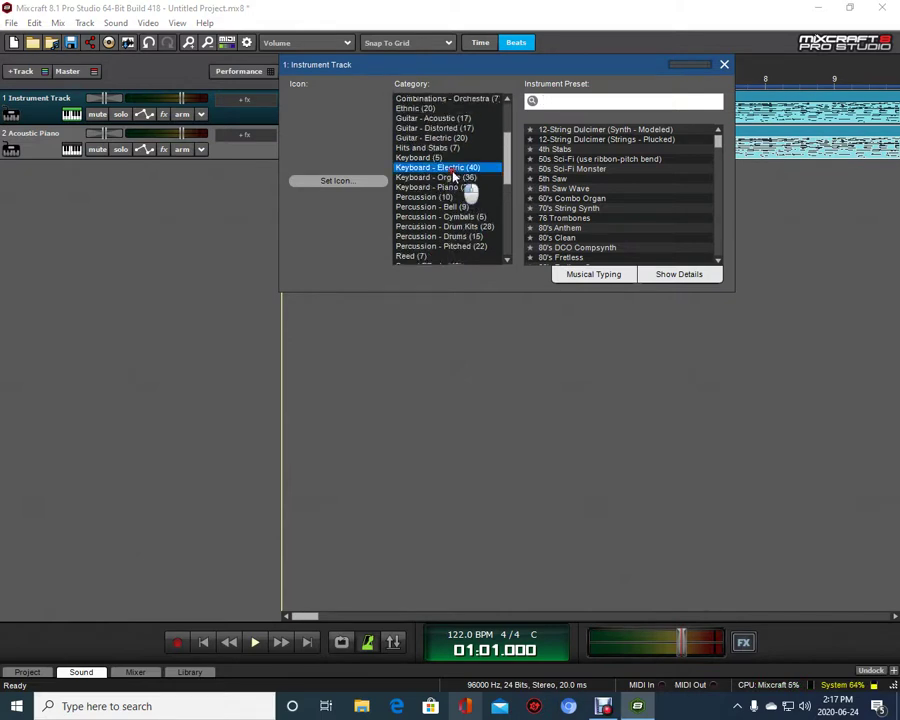
{"action": "scroll", "coordinate": [453, 177], "scroll_direction": "up", "scroll_amount": 1}
{"action": "scroll", "coordinate": [553, 234], "scroll_direction": "down", "scroll_amount": 3}
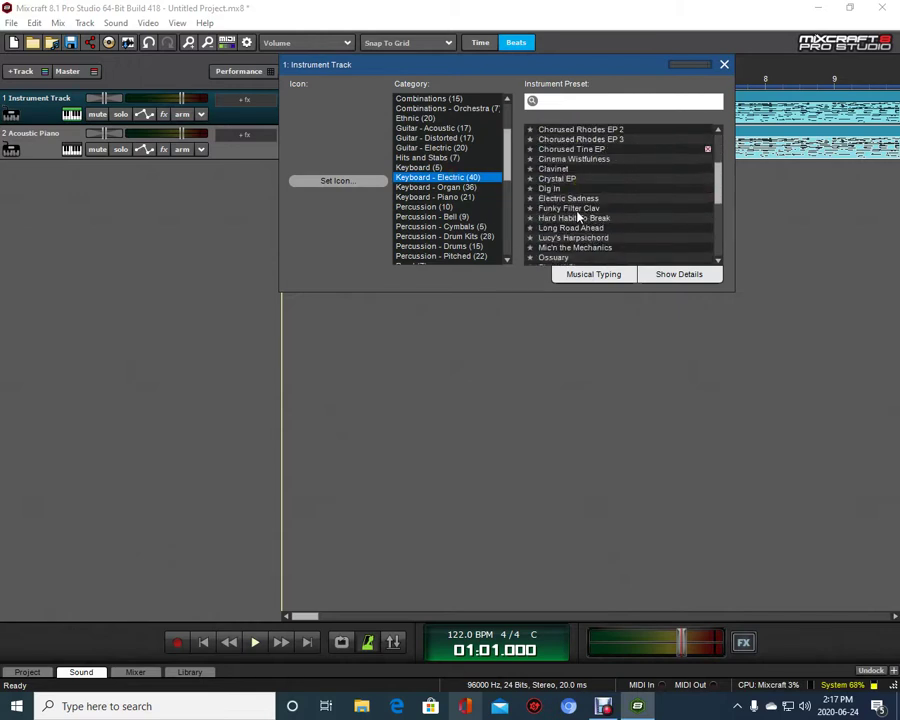
{"action": "scroll", "coordinate": [577, 215], "scroll_direction": "down", "scroll_amount": 1}
{"action": "scroll", "coordinate": [577, 215], "scroll_direction": "down", "scroll_amount": 2}
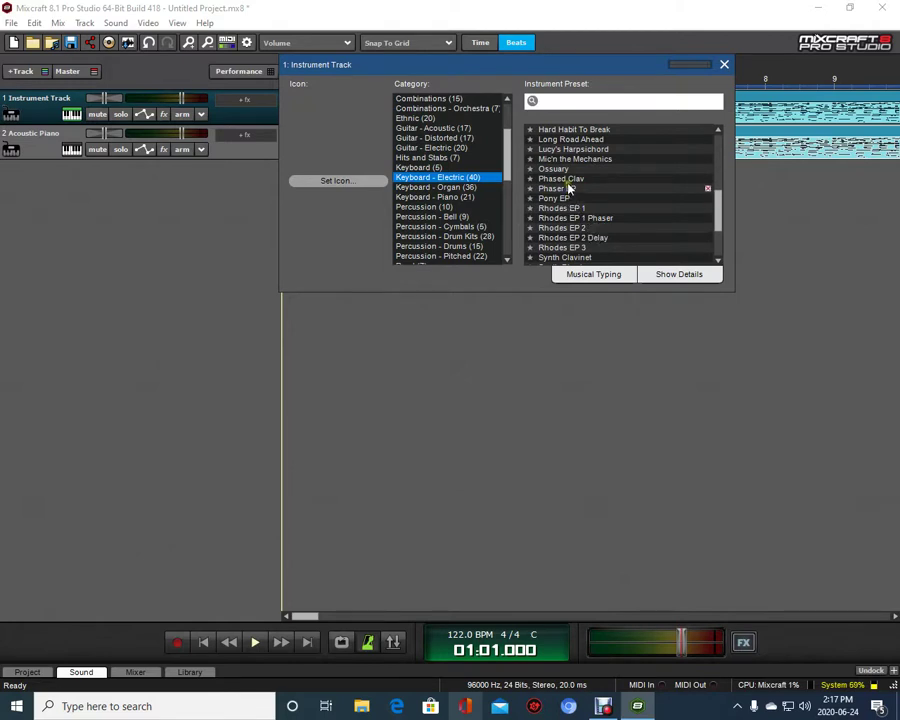
{"action": "scroll", "coordinate": [568, 183], "scroll_direction": "down", "scroll_amount": 5}
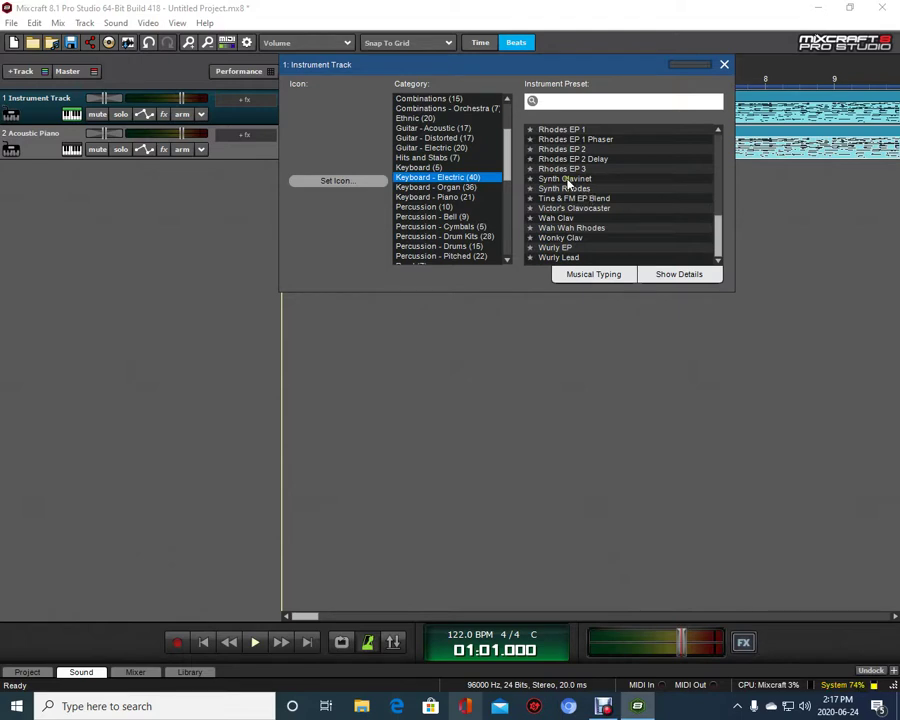
{"action": "left_click", "coordinate": [573, 180]}
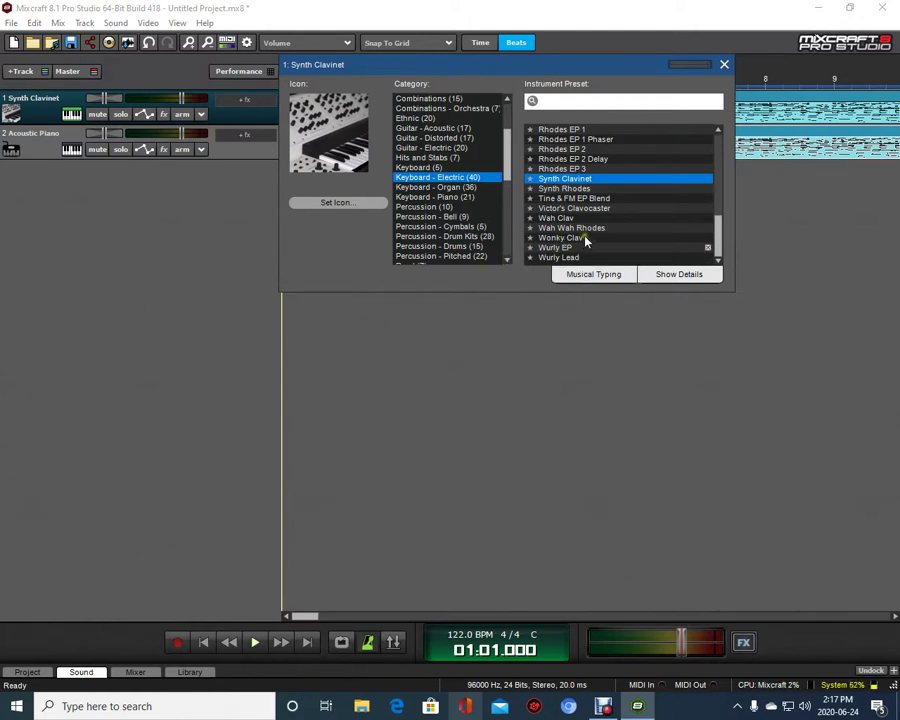
{"action": "left_click", "coordinate": [585, 182]}
- Assign the Acoustic Bass (Bass) preset to the second track and close both instrument windows
{"action": "left_click", "coordinate": [70, 152]}
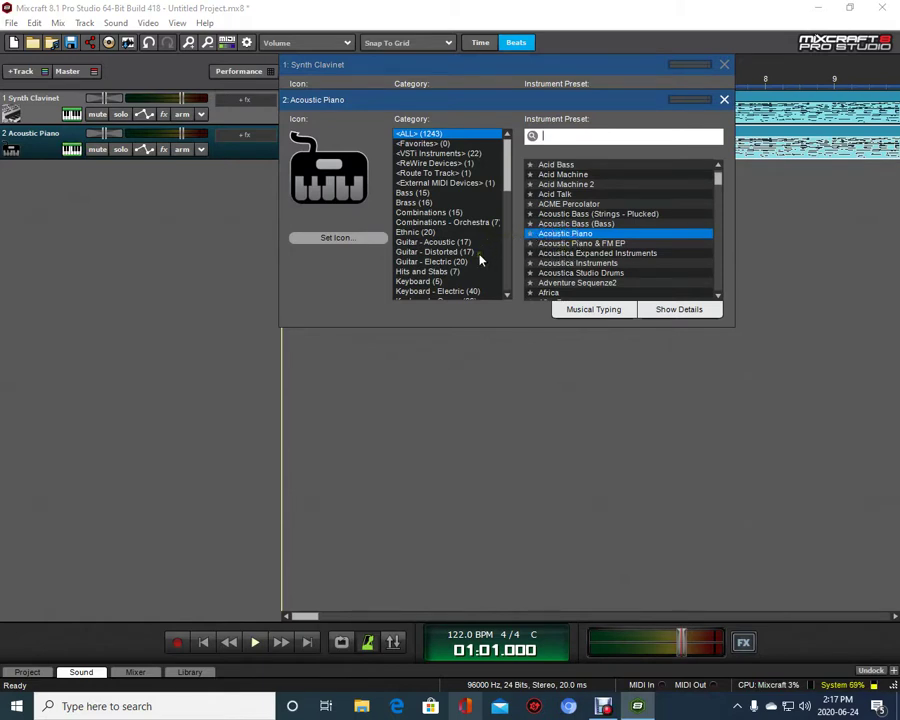
{"action": "left_click", "coordinate": [607, 224]}
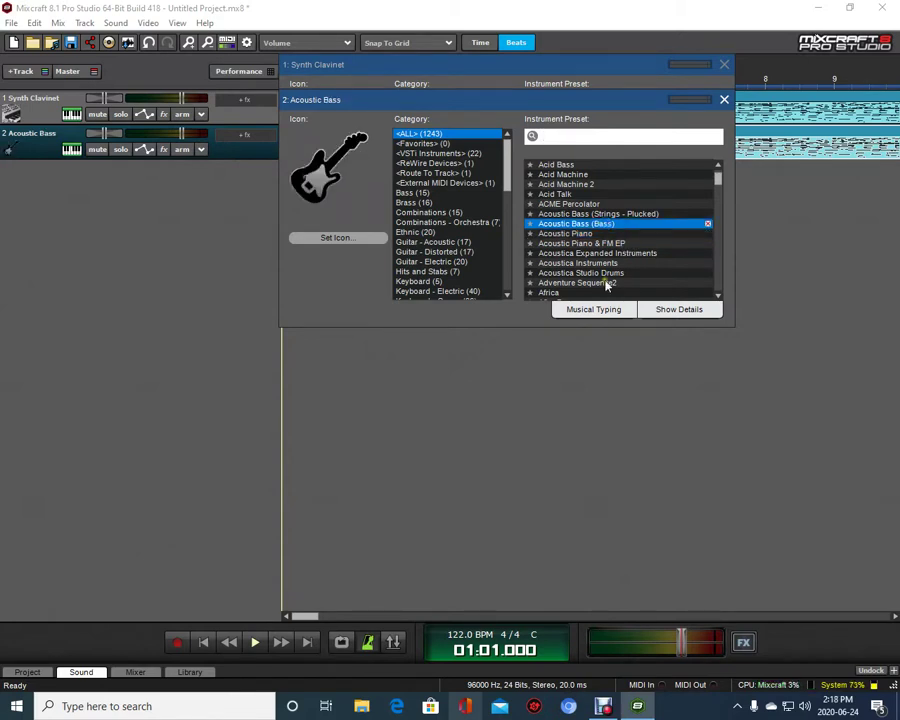
{"action": "left_click", "coordinate": [789, 241]}
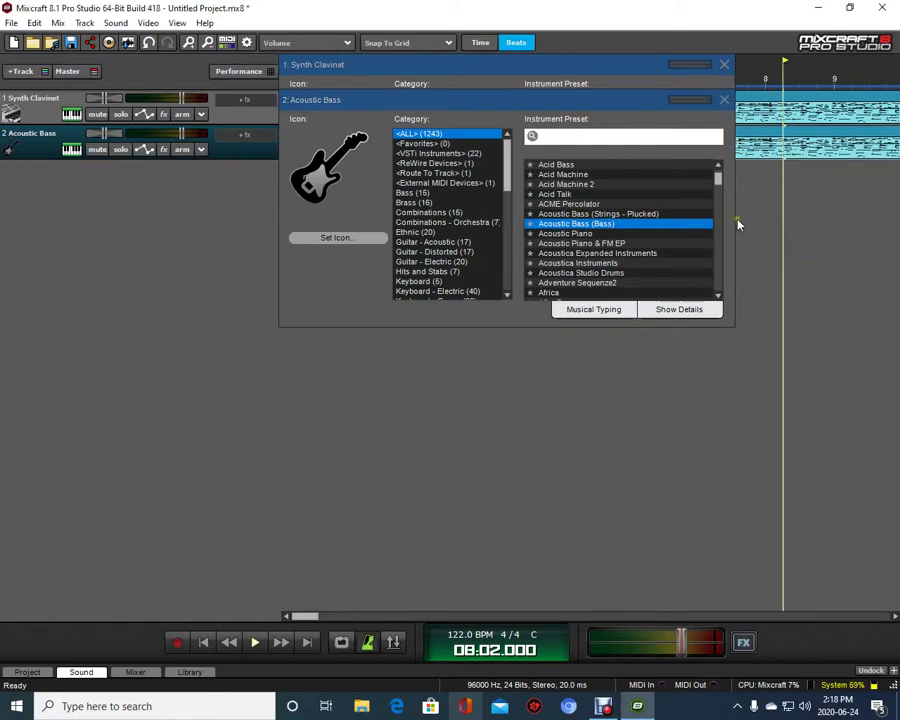
{"action": "left_click", "coordinate": [724, 66]}
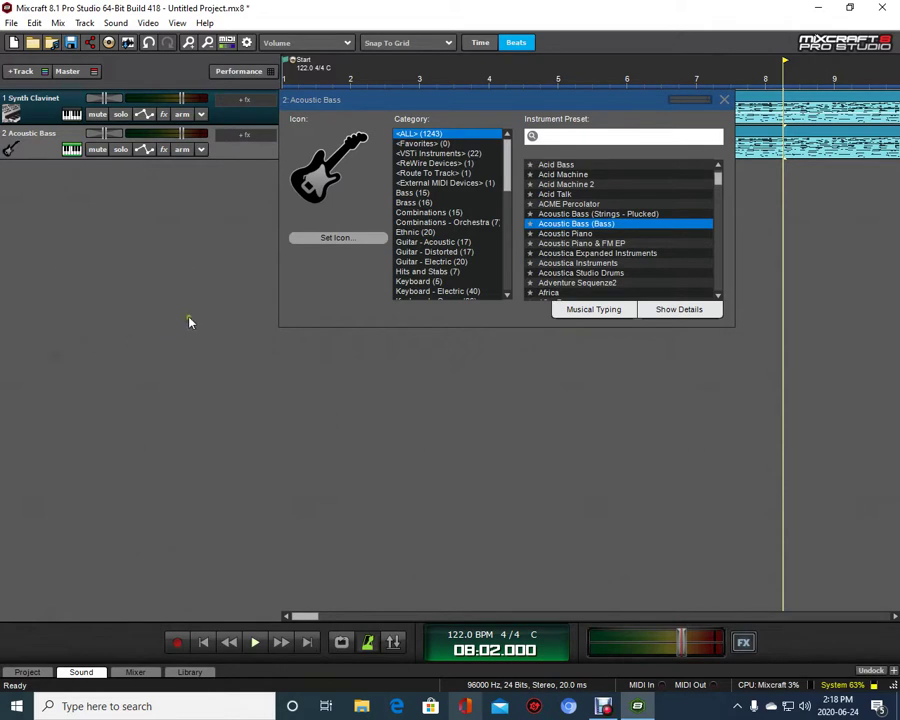
{"action": "left_click", "coordinate": [724, 99]}
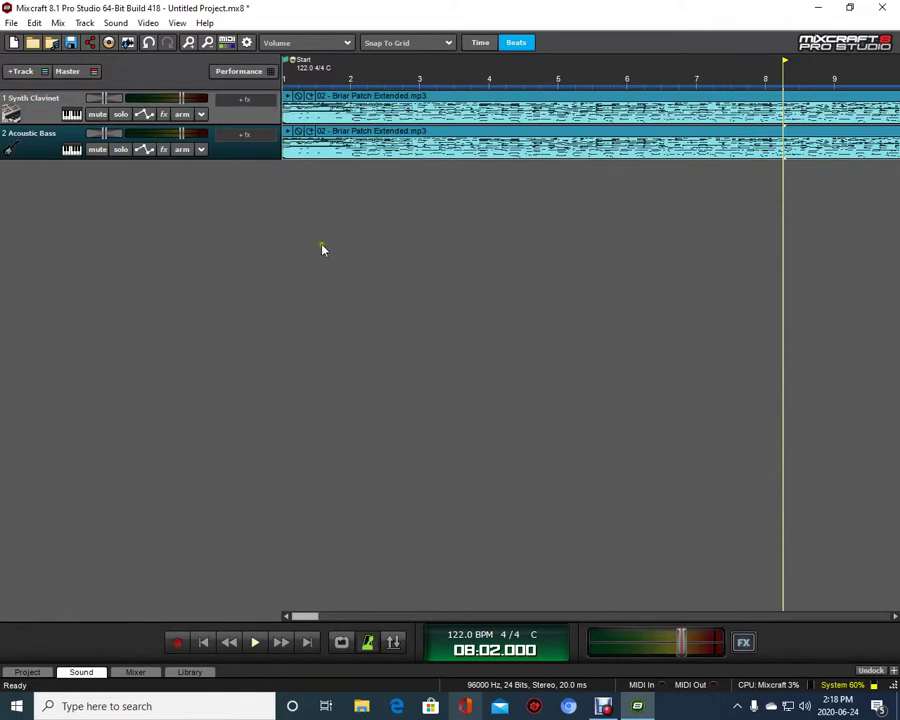
- Return to the start of the project and play both tracks
{"action": "left_click", "coordinate": [200, 643]}
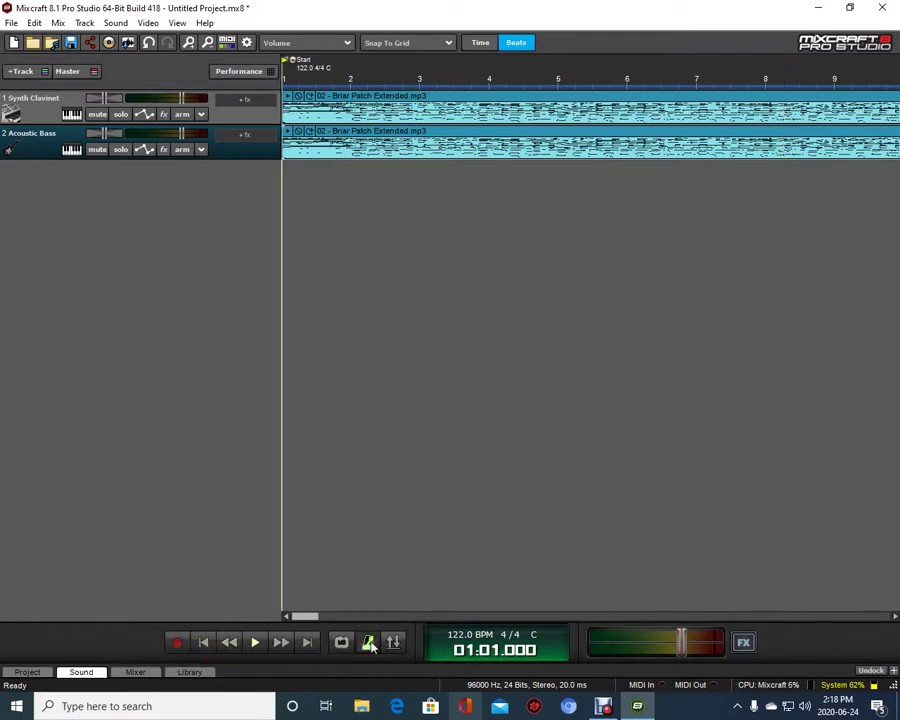
{"action": "left_click", "coordinate": [257, 643]}
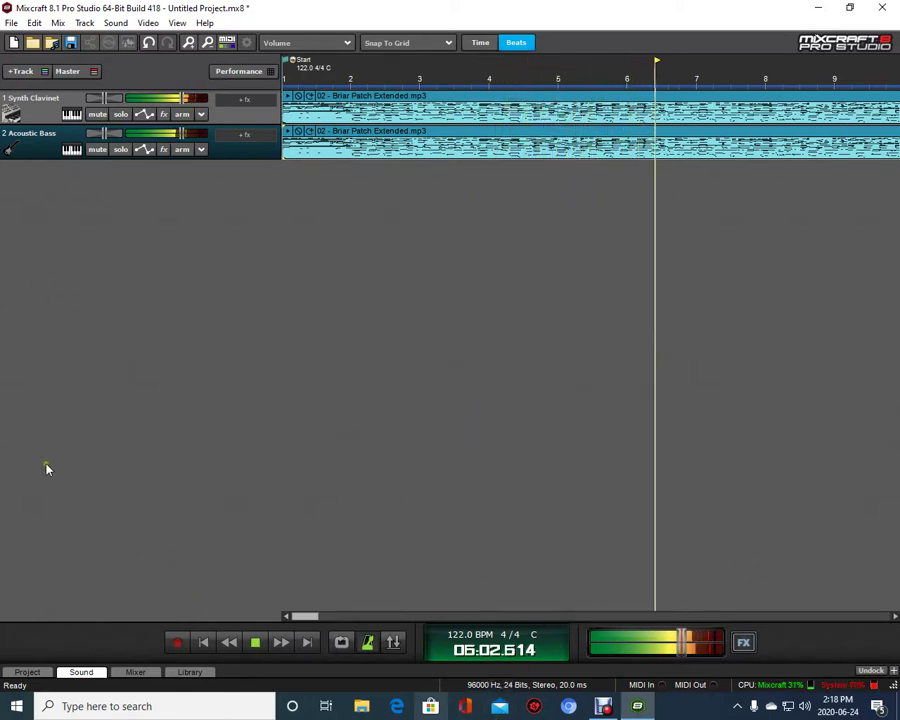
- Assign the Church Combo Organ preset from the Keyboard - Organ category to the first track and replay the project from the start
{"action": "left_click", "coordinate": [38, 113]}
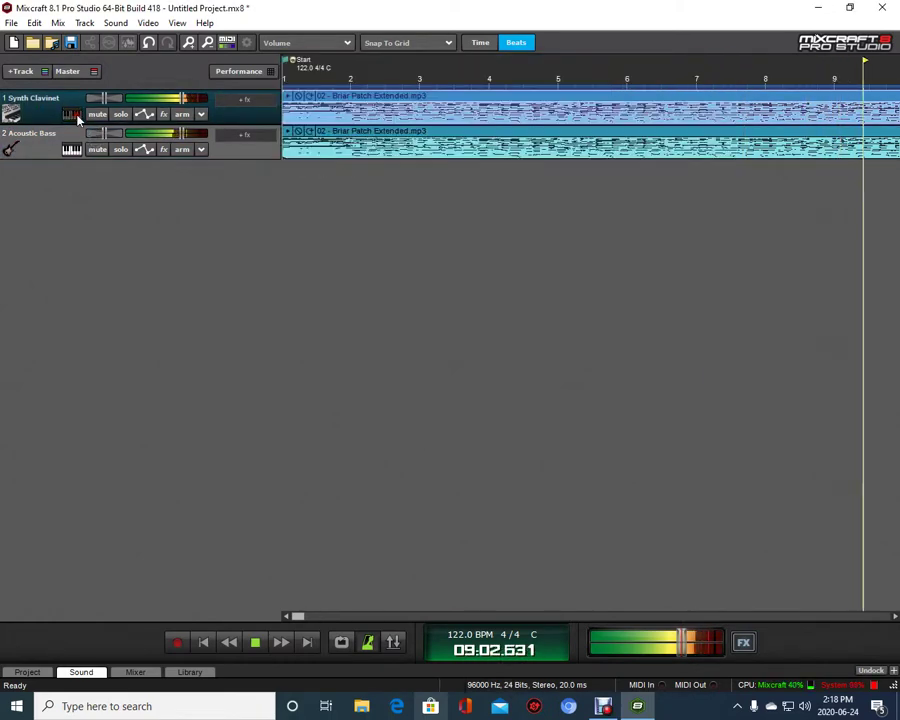
{"action": "left_click", "coordinate": [76, 116]}
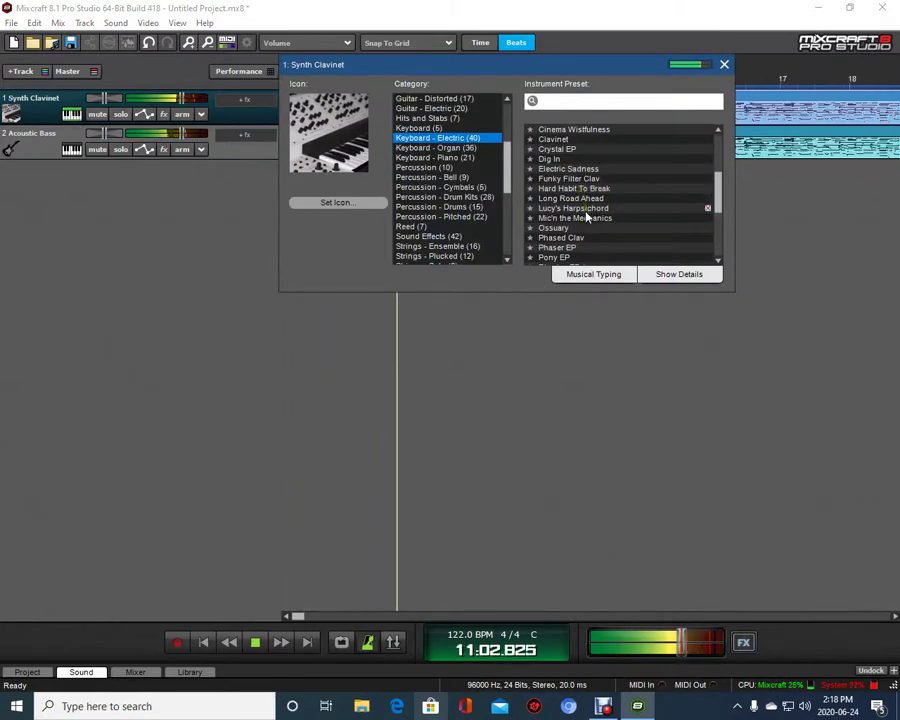
{"action": "scroll", "coordinate": [587, 217], "scroll_direction": "down", "scroll_amount": 5}
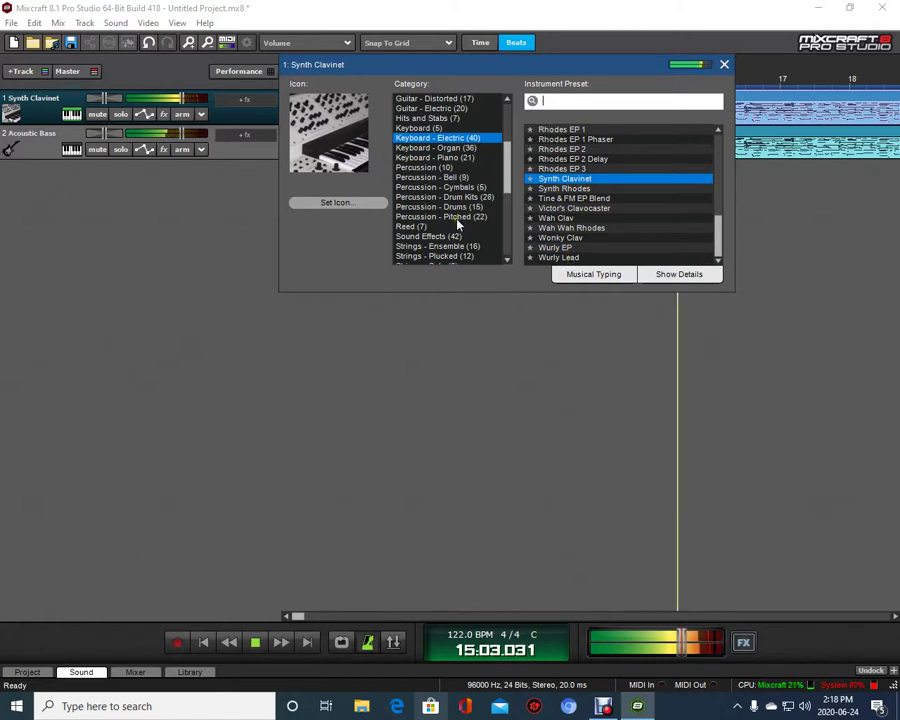
{"action": "left_click", "coordinate": [450, 150]}
{"action": "scroll", "coordinate": [455, 160], "scroll_direction": "up", "scroll_amount": 1}
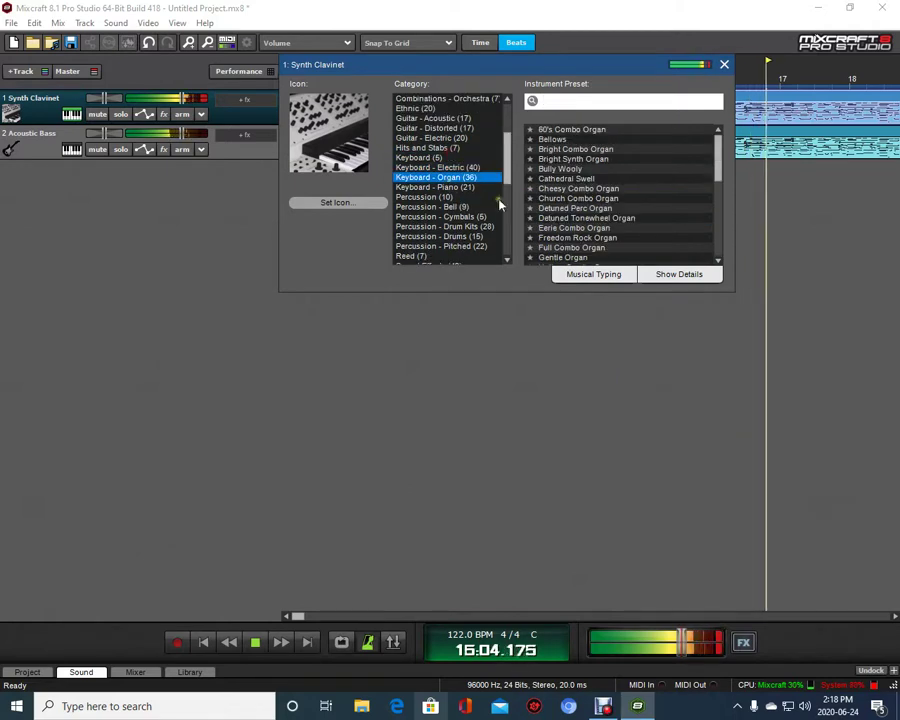
{"action": "left_click", "coordinate": [580, 199]}
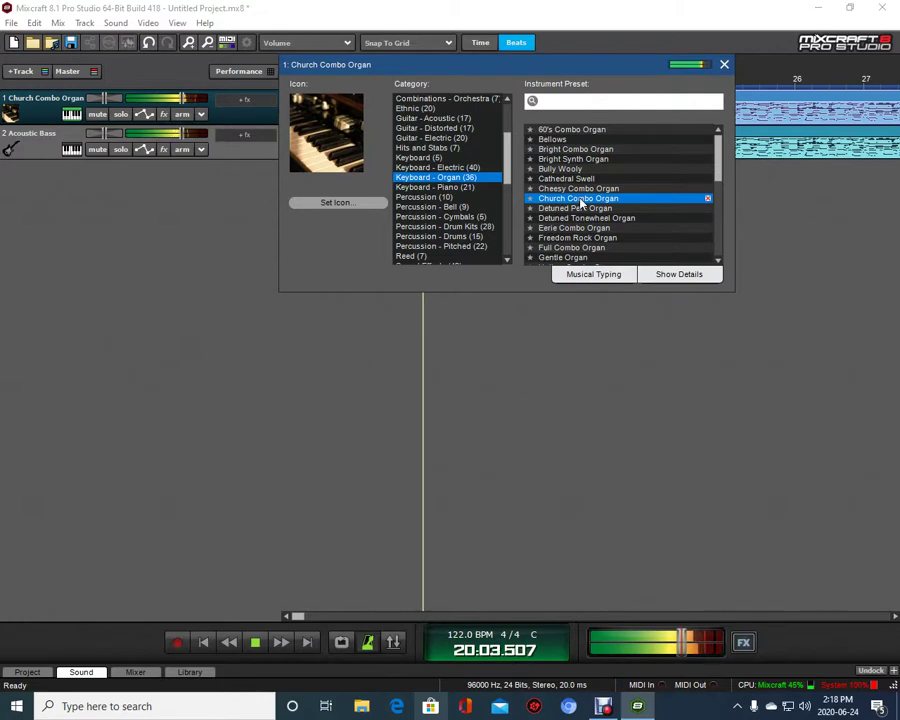
{"action": "left_click", "coordinate": [723, 67]}
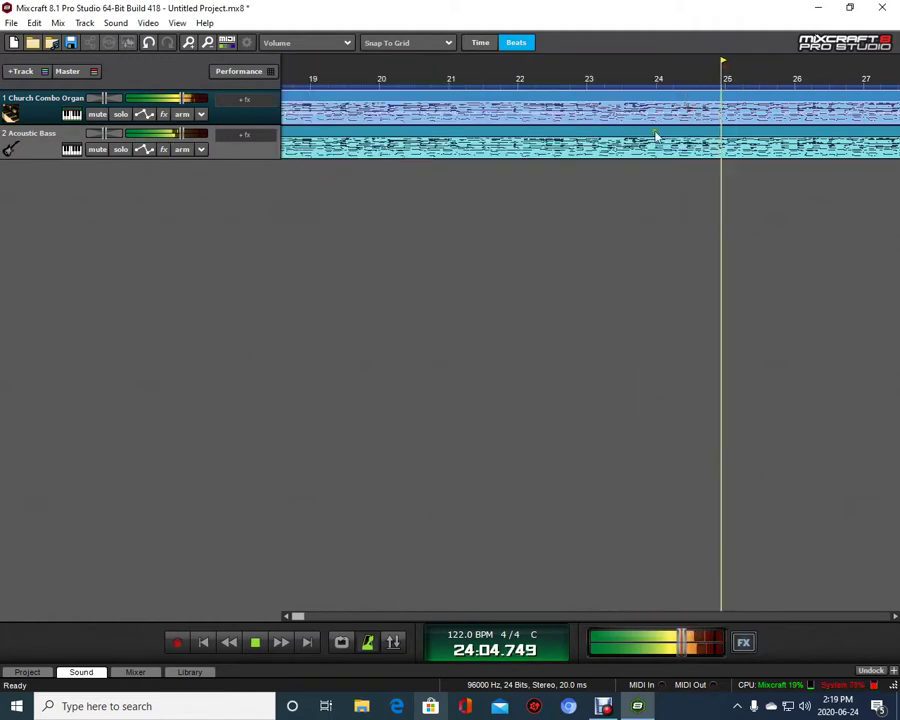
{"action": "left_click", "coordinate": [205, 645]}
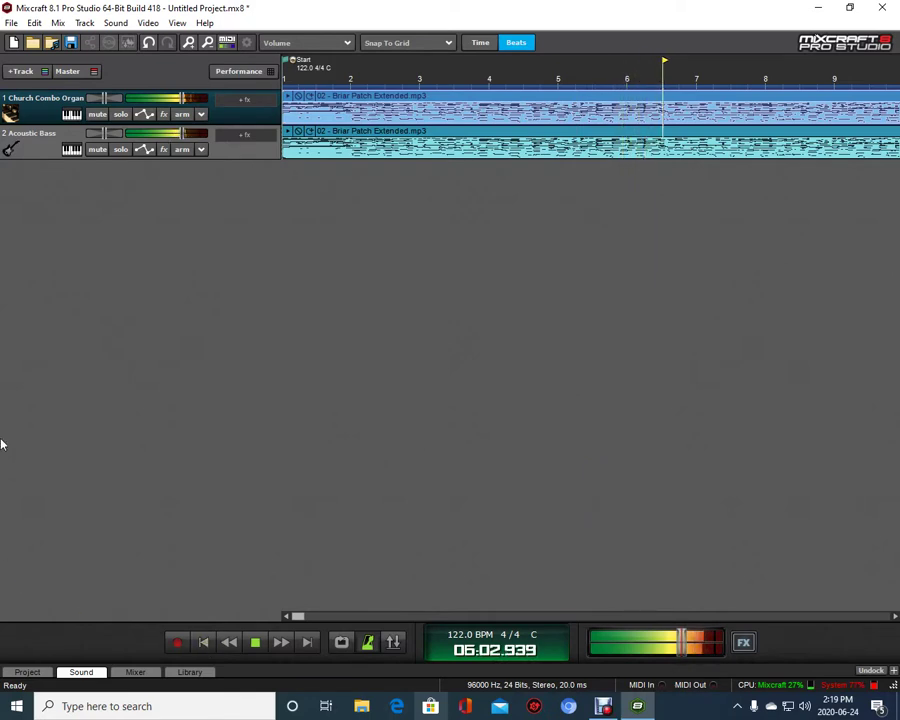
{"action": "left_click", "coordinate": [115, 27]}
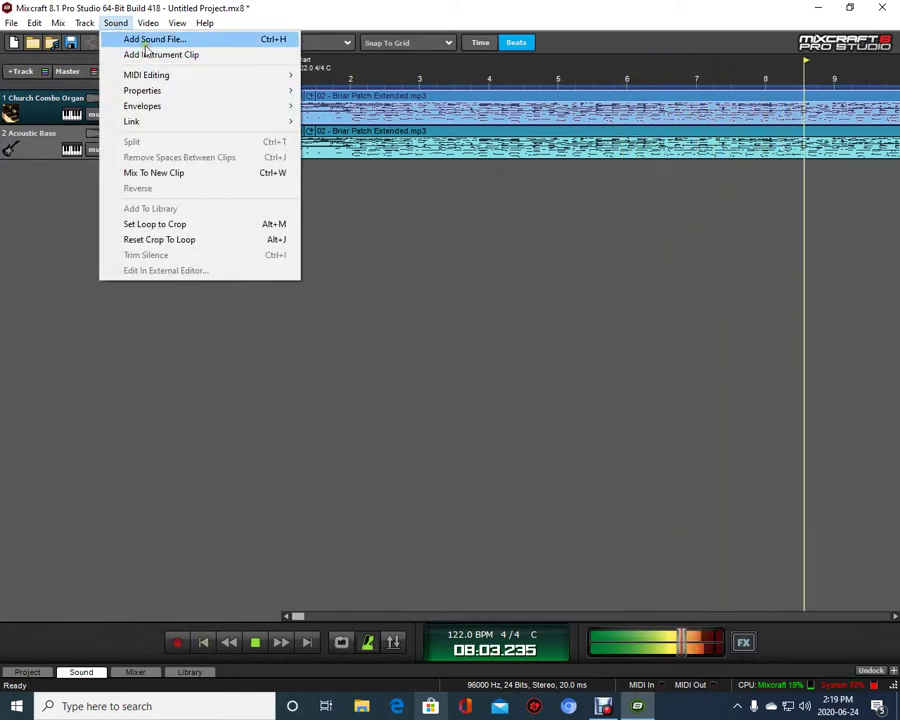
{"action": "left_click", "coordinate": [151, 40]}
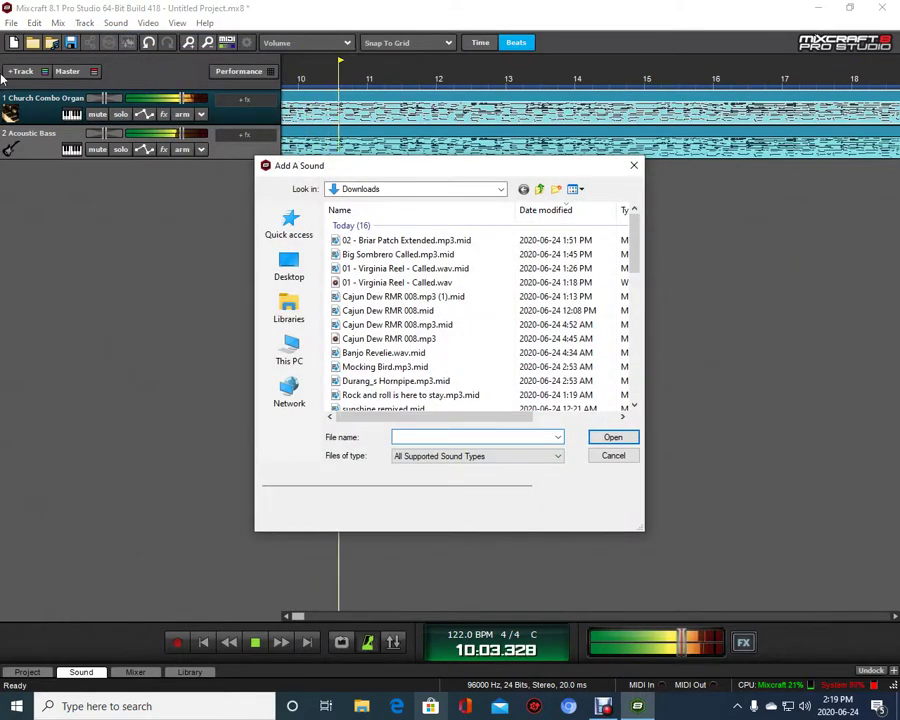
{"action": "left_click", "coordinate": [614, 457]}
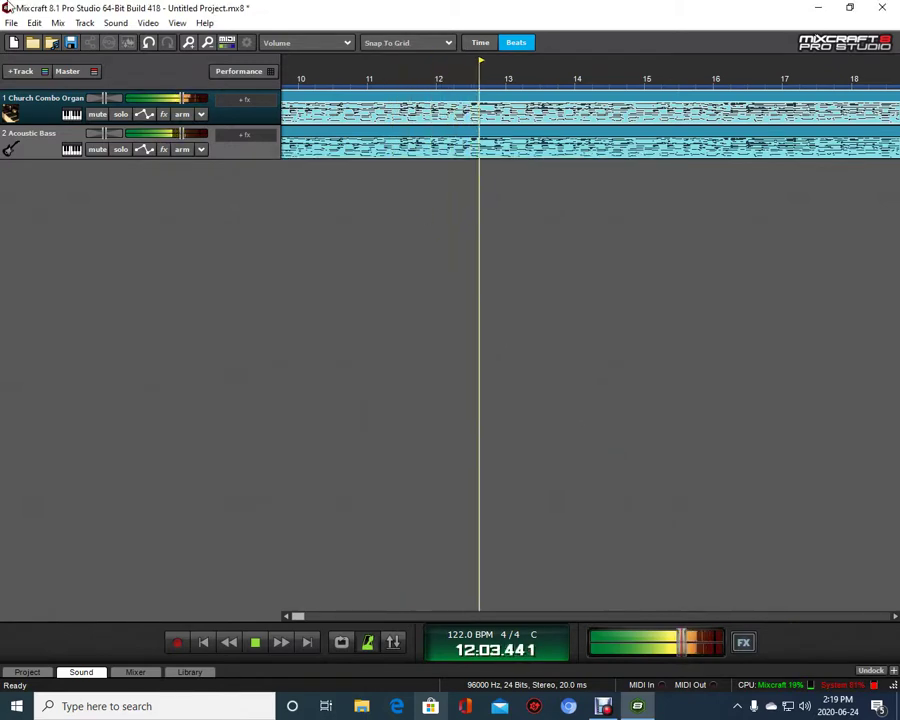
- Add a virtual instrument track below the Acoustic Bass track
{"action": "left_click", "coordinate": [82, 24]}
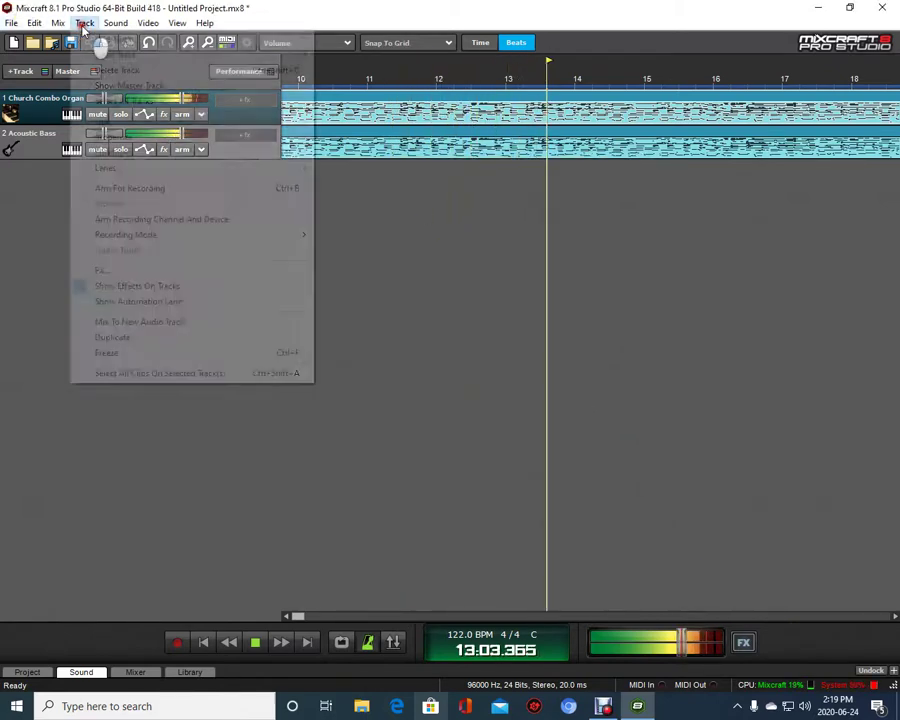
{"action": "mouse_move", "coordinate": [115, 42]}
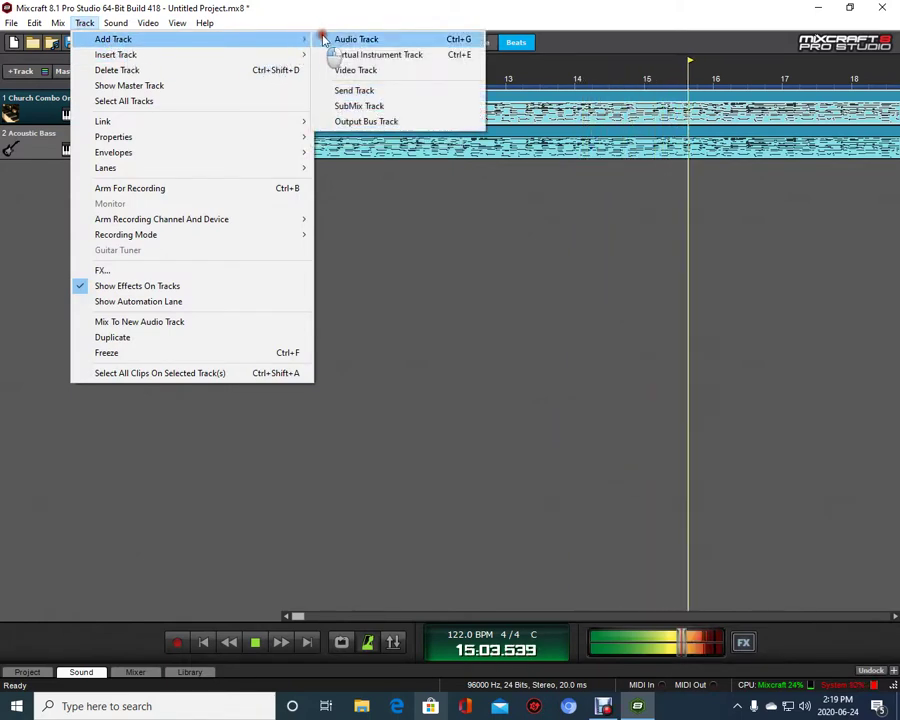
{"action": "left_click", "coordinate": [366, 55]}
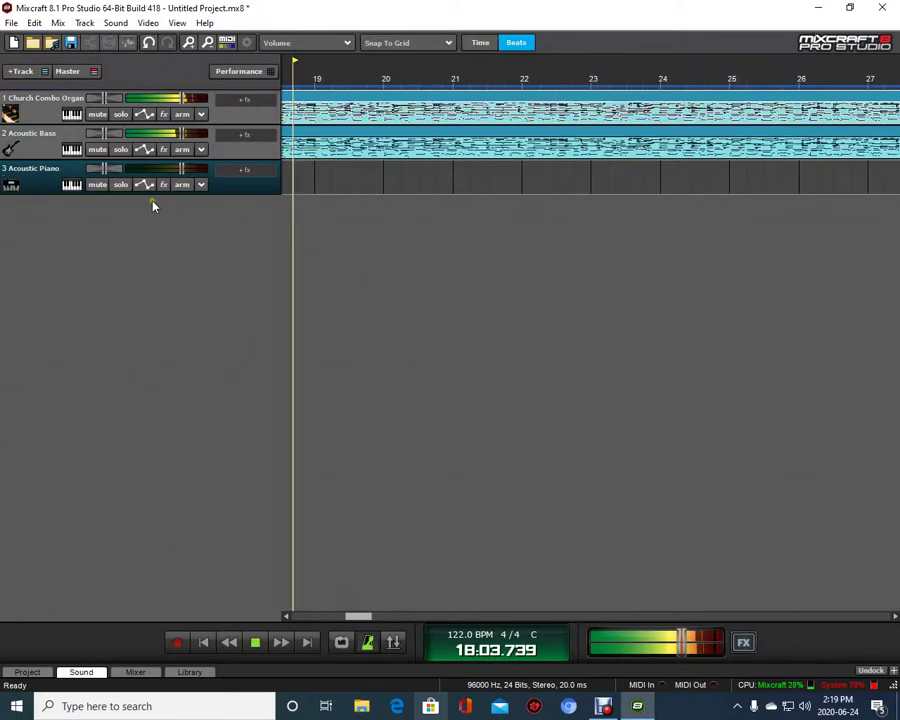
- Assign the Chorus Guitar preset from the Guitar - Electric category to the third track and close the instrument window
{"action": "left_click", "coordinate": [73, 187]}
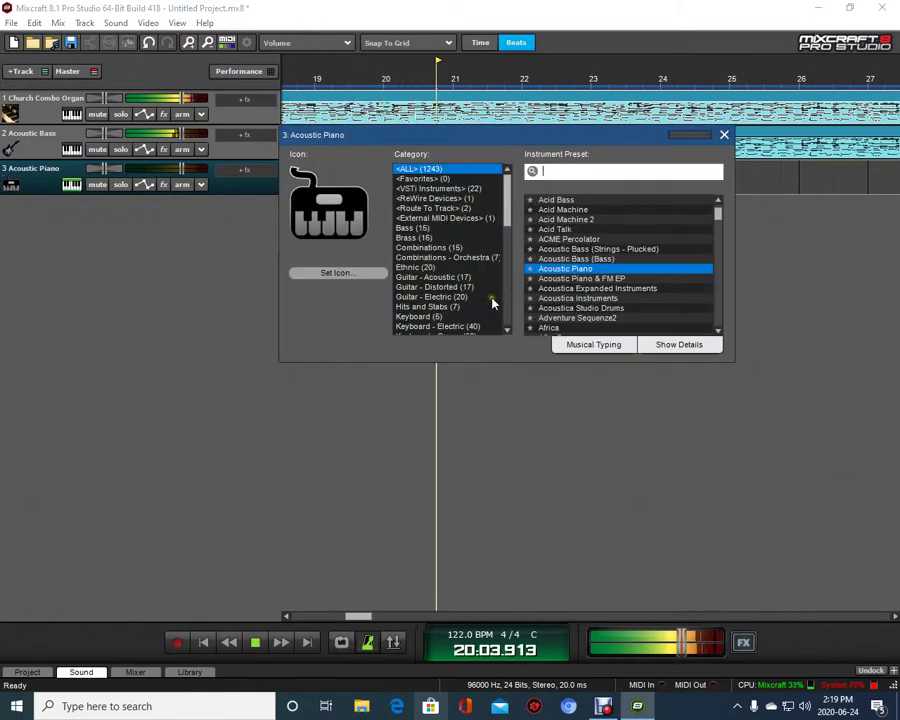
{"action": "left_click", "coordinate": [441, 298]}
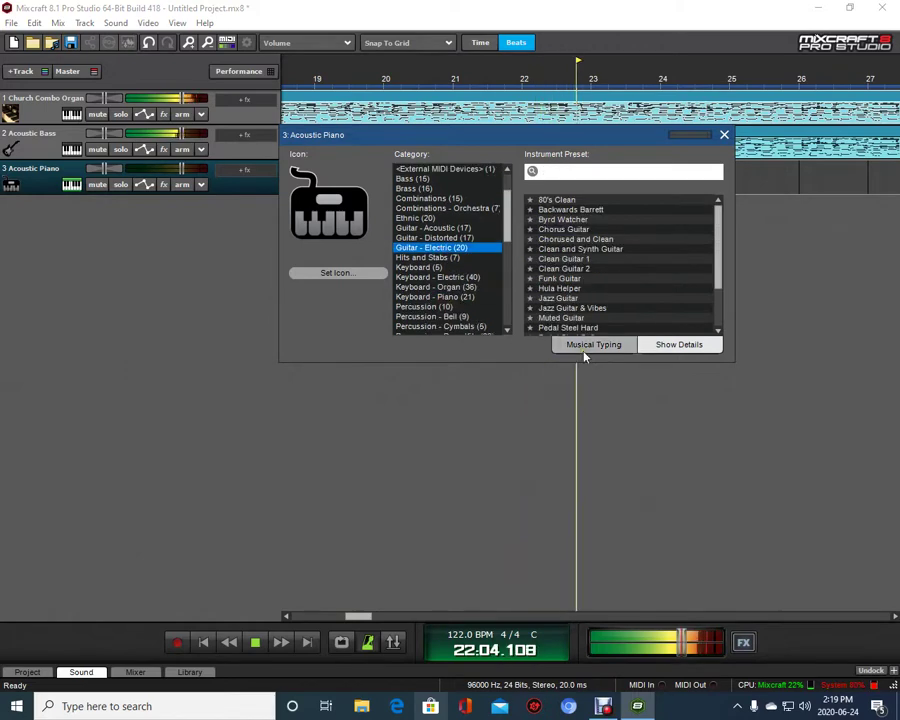
{"action": "scroll", "coordinate": [583, 257], "scroll_direction": "down", "scroll_amount": 2}
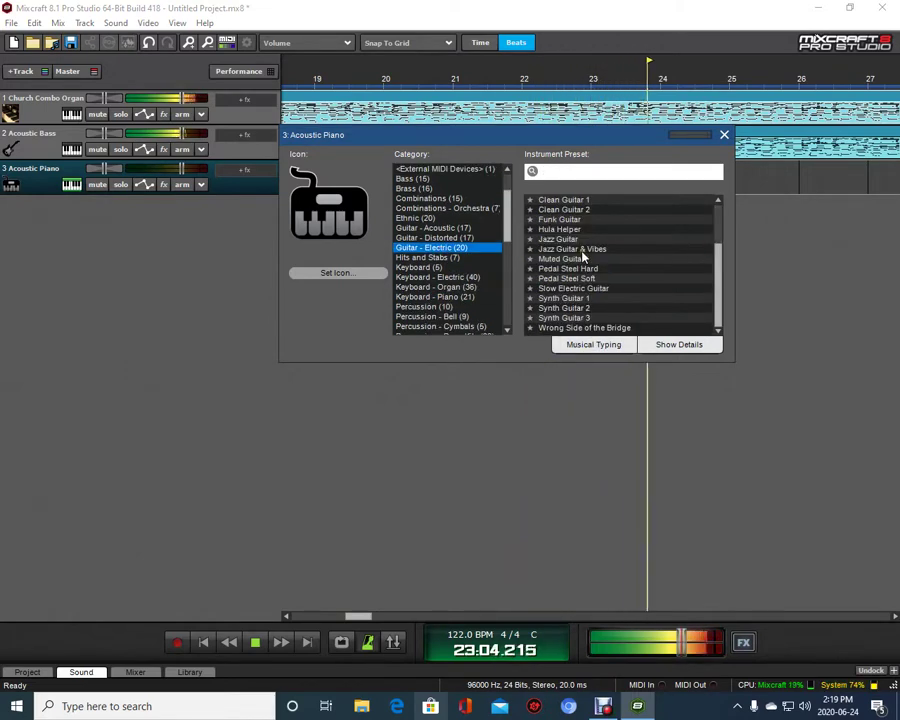
{"action": "scroll", "coordinate": [585, 270], "scroll_direction": "up", "scroll_amount": 2}
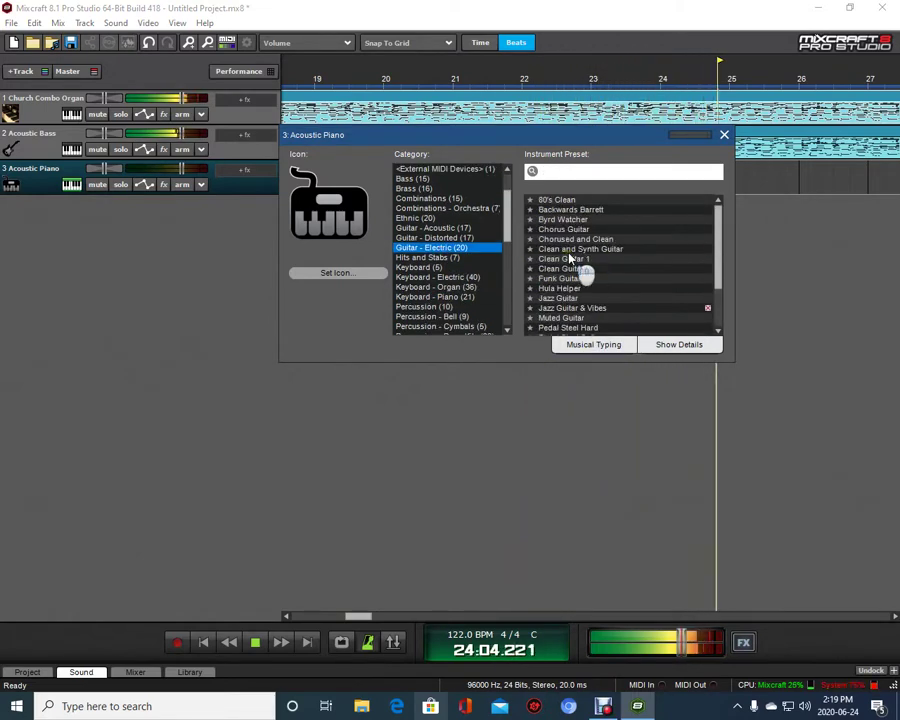
{"action": "left_click", "coordinate": [578, 230]}
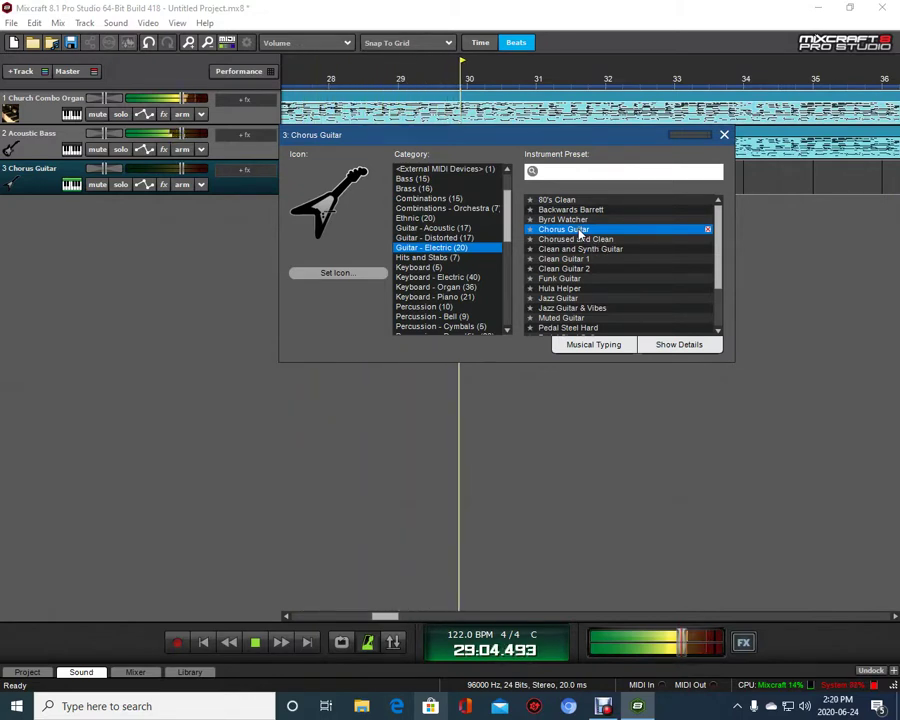
{"action": "left_click", "coordinate": [254, 288]}
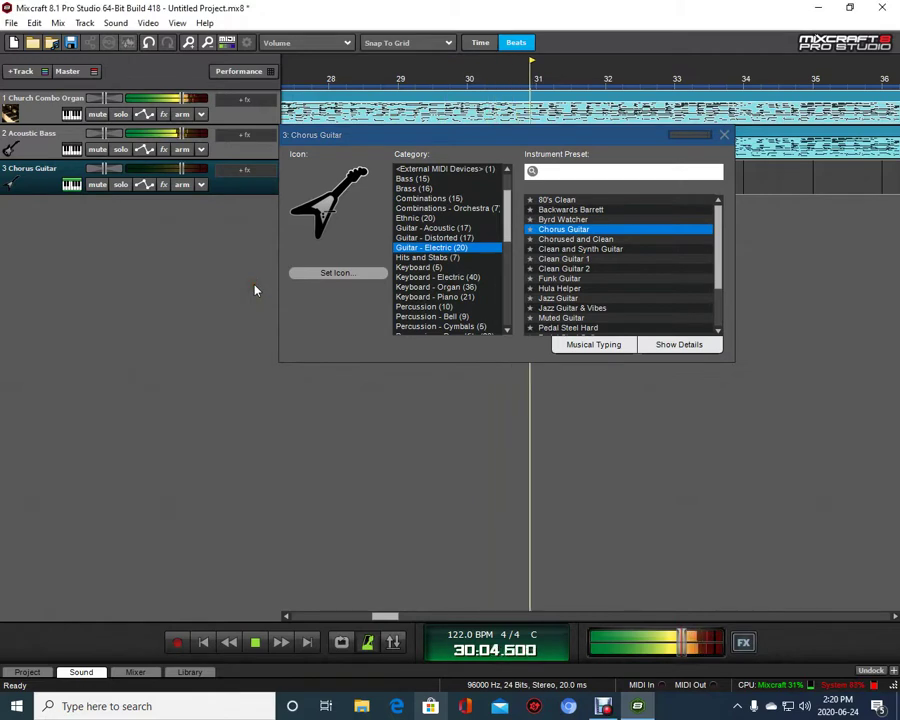
{"action": "left_click", "coordinate": [724, 137]}
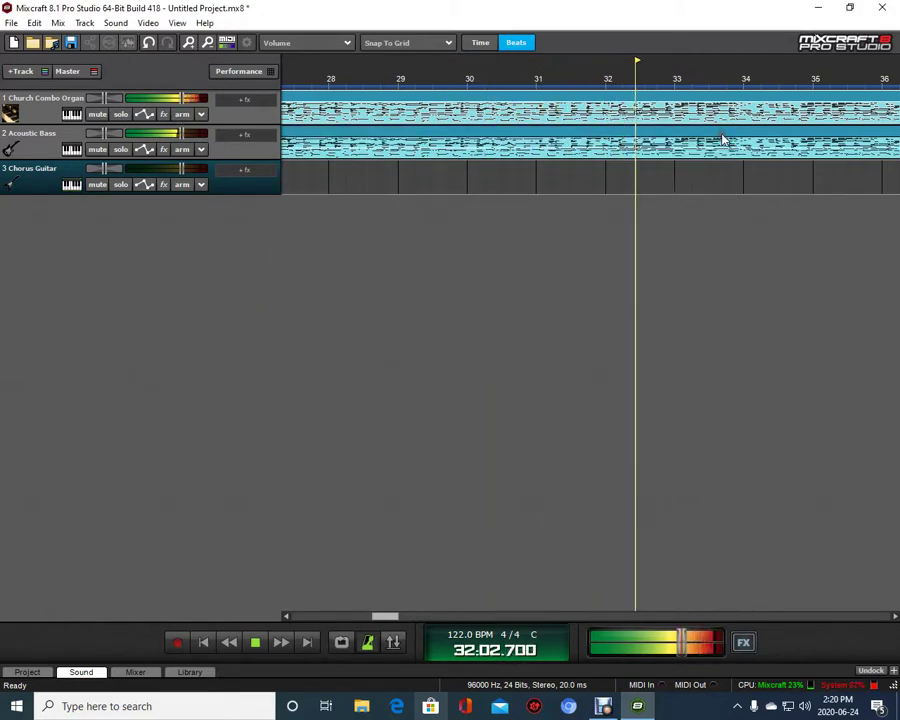
- Stop playback, paste the Briar Patch clip at the start of the Chorus Guitar track and play the project
{"action": "right_click", "coordinate": [297, 184]}
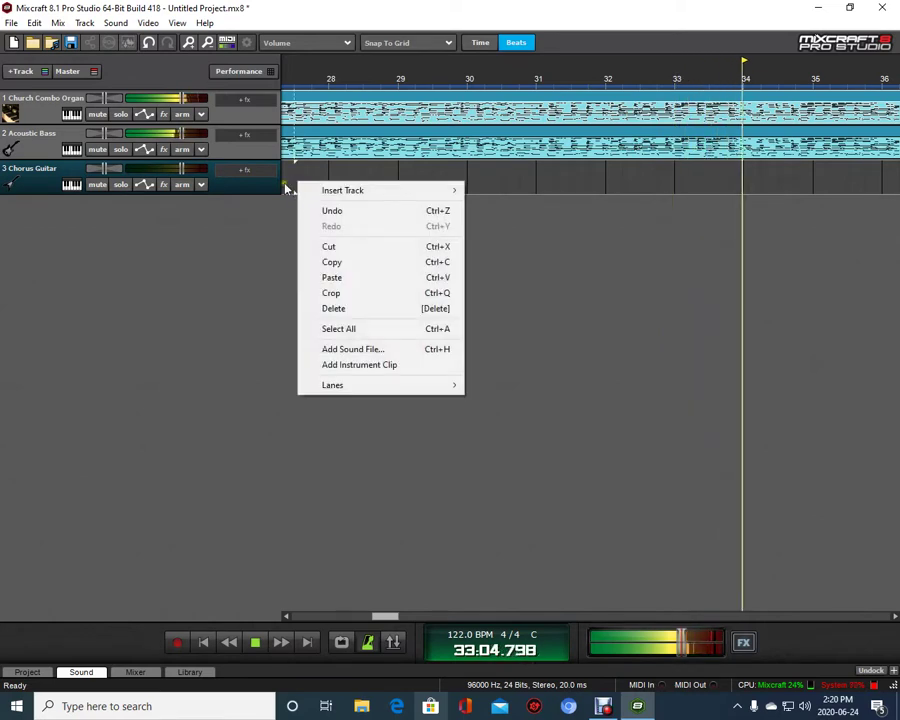
{"action": "left_click", "coordinate": [286, 189]}
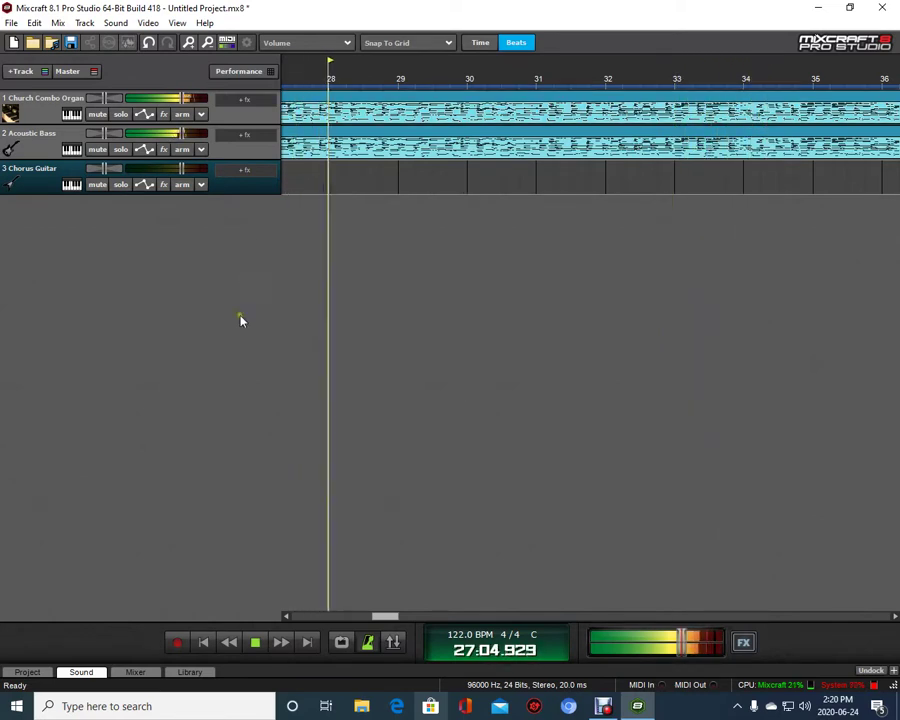
{"action": "left_click", "coordinate": [255, 643]}
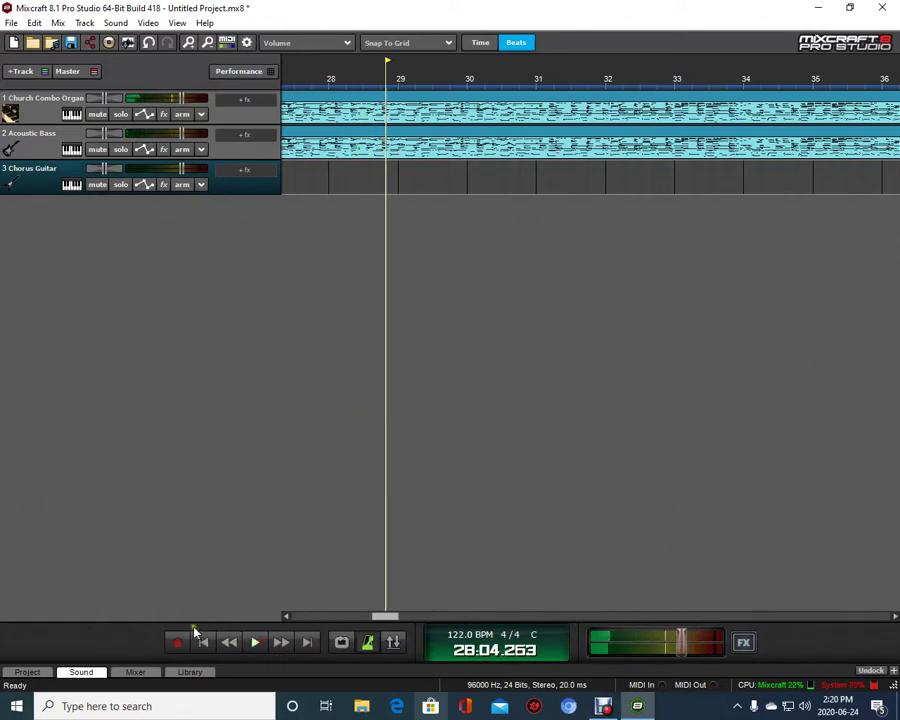
{"action": "left_click", "coordinate": [204, 643]}
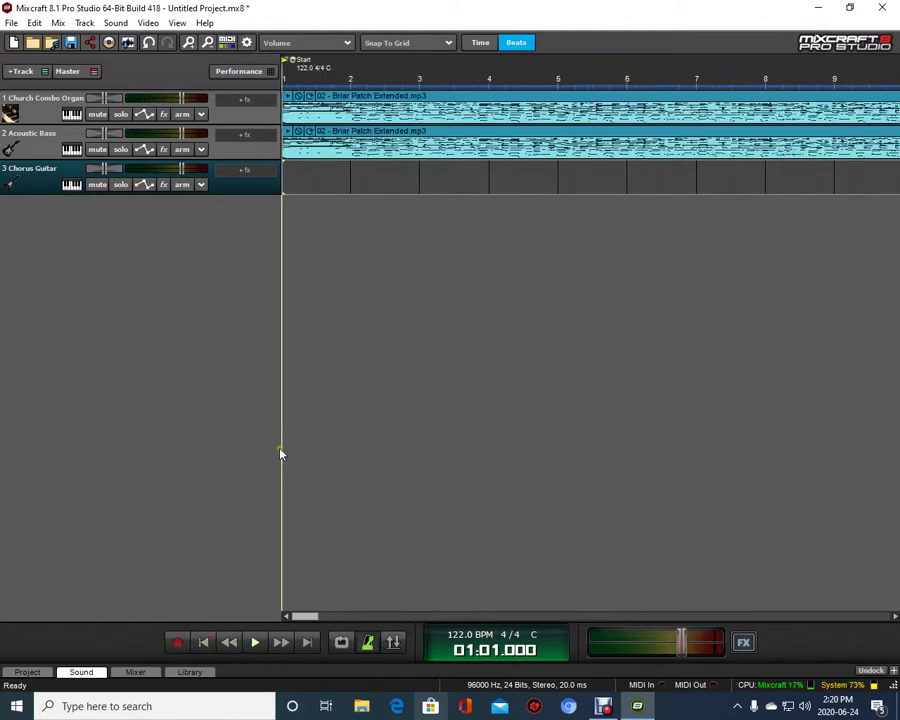
{"action": "right_click", "coordinate": [284, 185]}
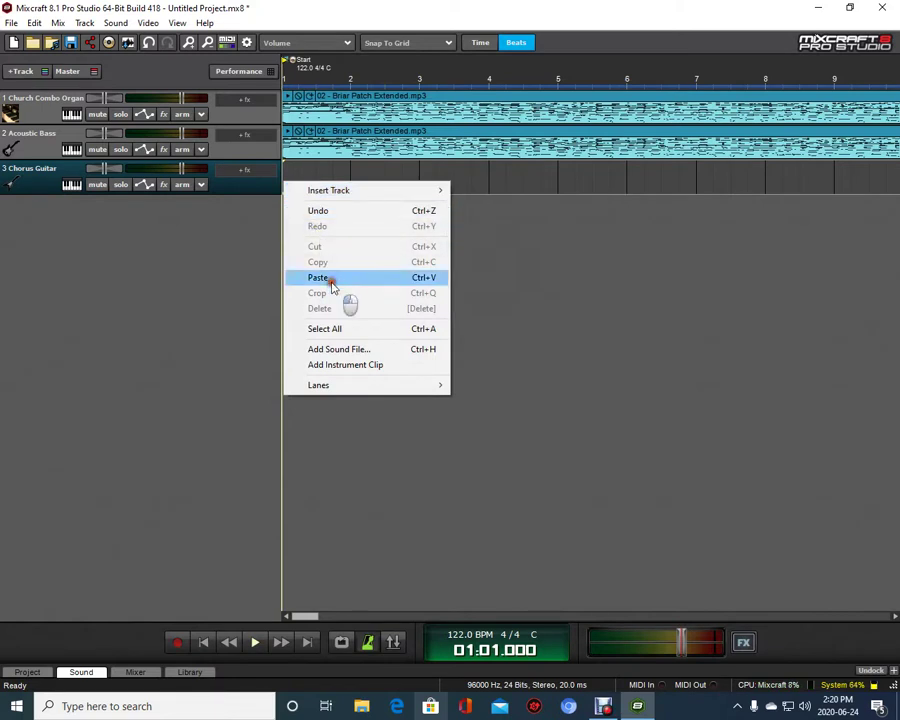
{"action": "left_click", "coordinate": [245, 381]}
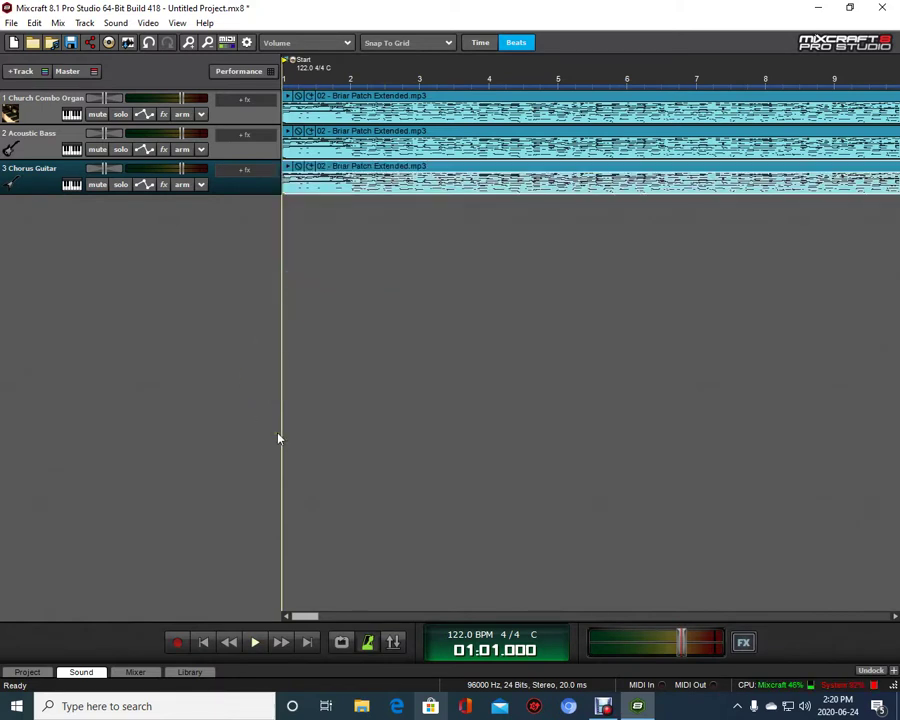
{"action": "left_click", "coordinate": [259, 645]}
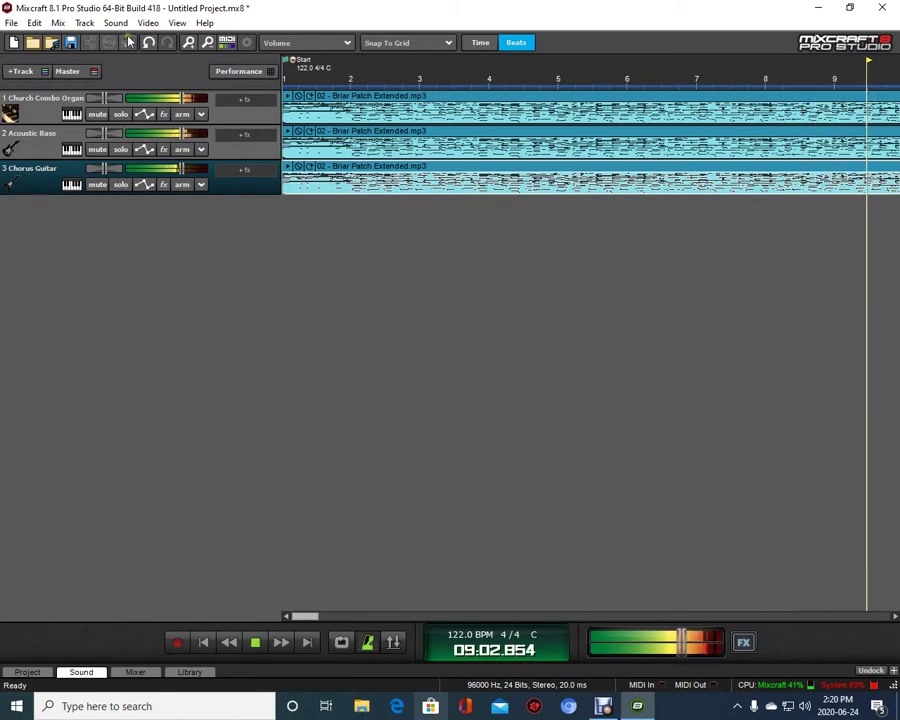
{"action": "left_click", "coordinate": [86, 24]}
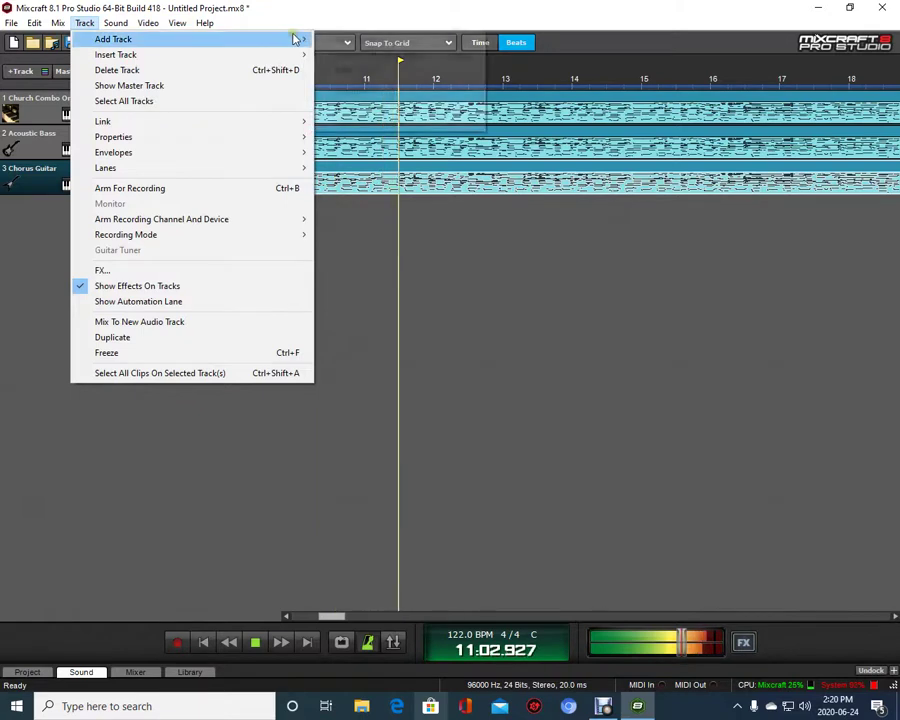
{"action": "mouse_move", "coordinate": [300, 39]}
{"action": "left_click", "coordinate": [342, 44]}
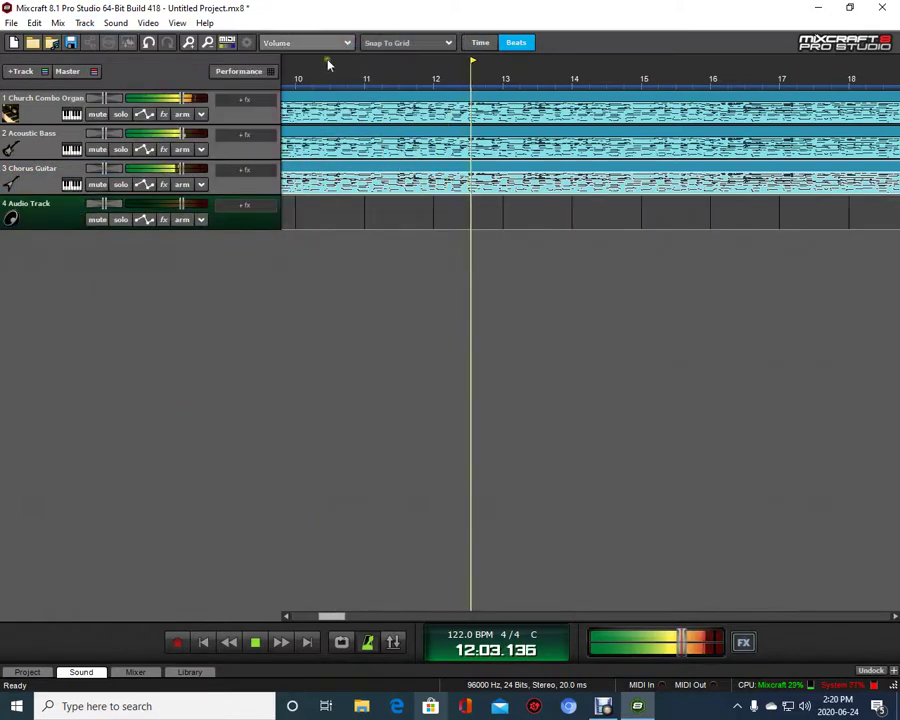
{"action": "double_click", "coordinate": [43, 206]}
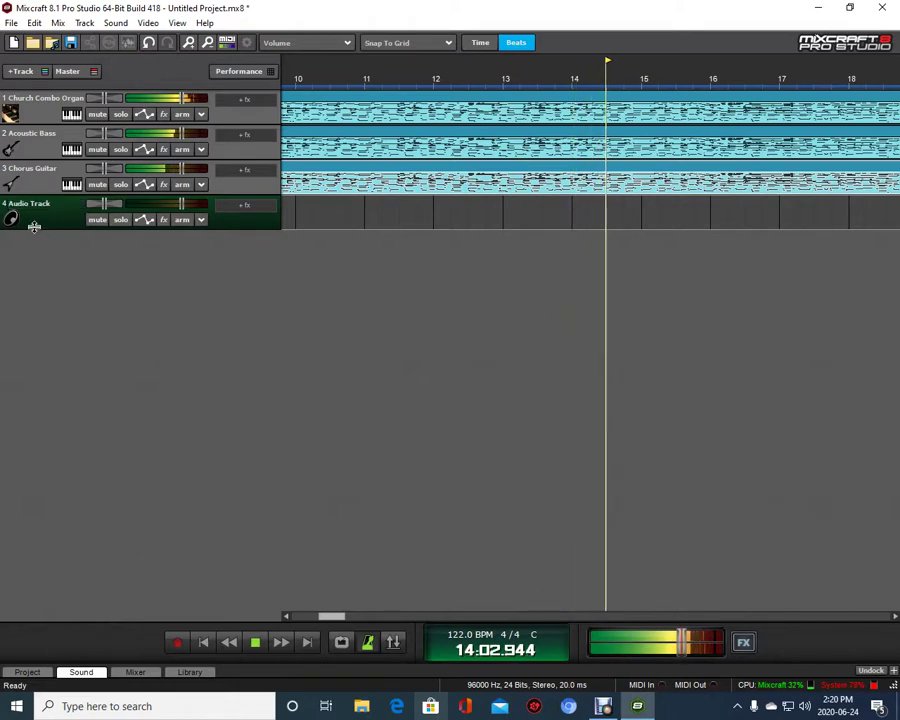
{"action": "right_click", "coordinate": [34, 226]}
{"action": "left_click", "coordinate": [70, 251]}
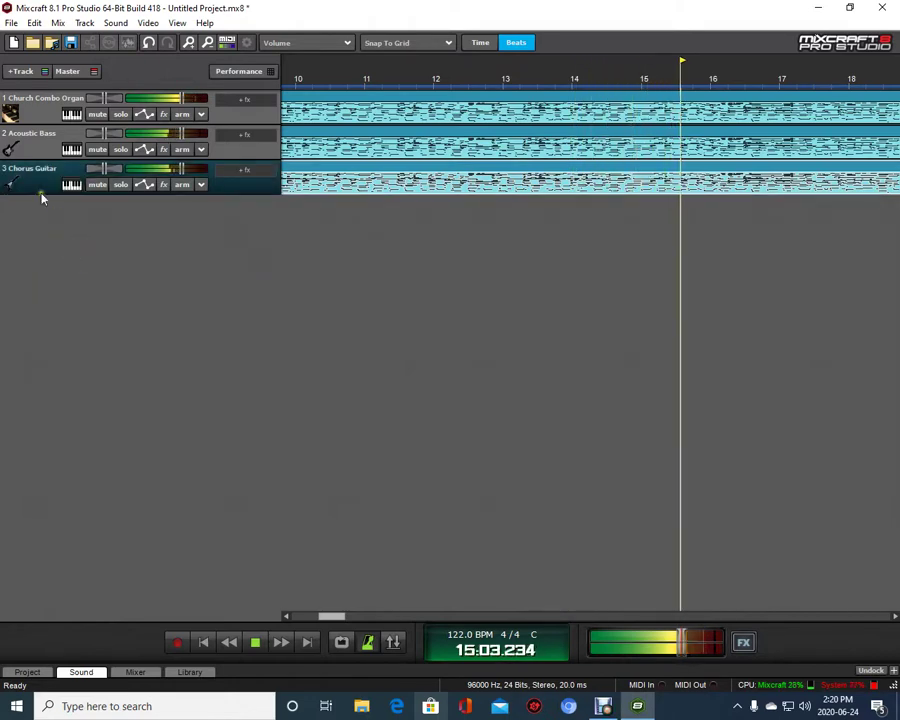
- Add a virtual instrument track below the Chorus Guitar track
{"action": "left_click", "coordinate": [88, 23]}
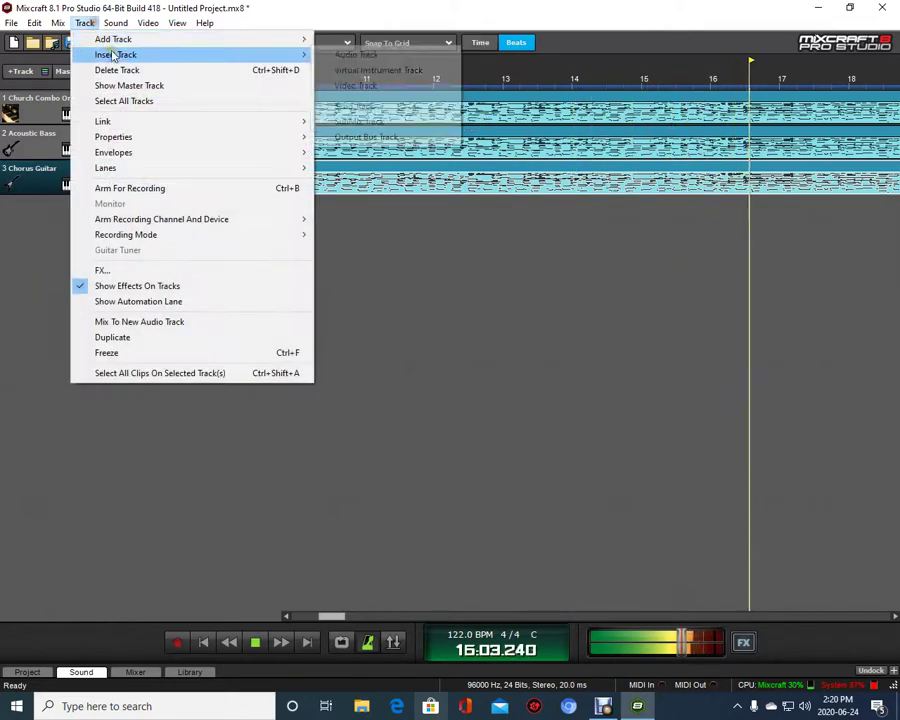
{"action": "mouse_move", "coordinate": [120, 39]}
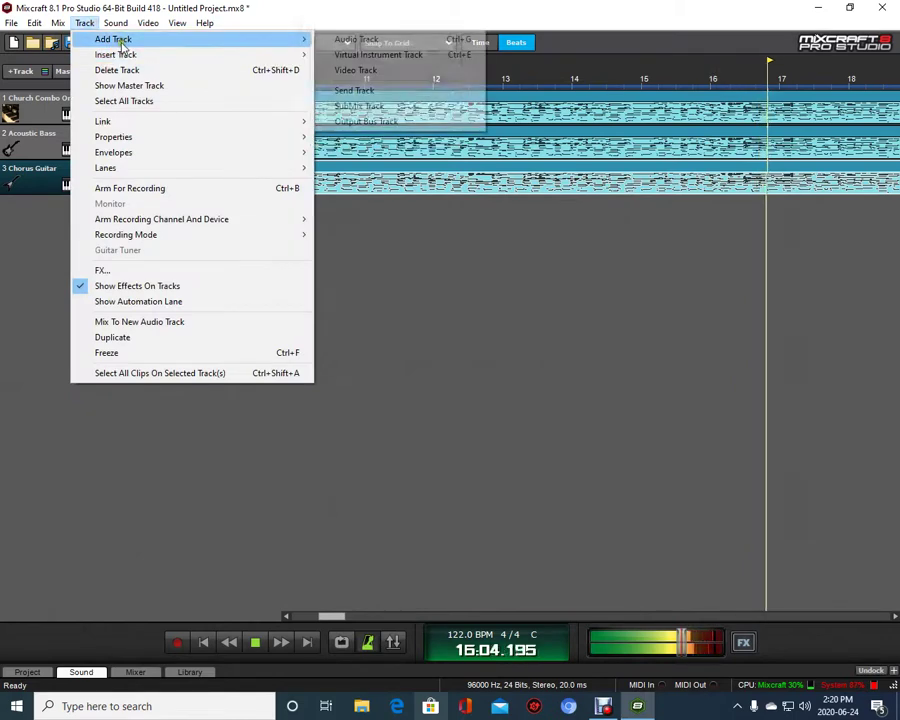
{"action": "left_click", "coordinate": [330, 56]}
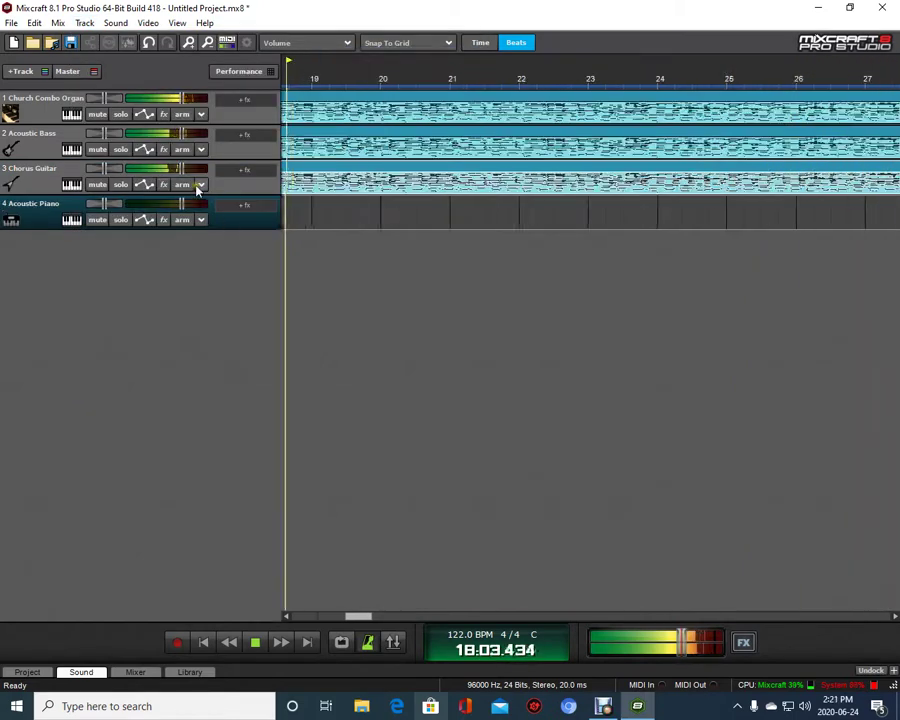
- Assign the Steel Drums preset from the Percussion - Drums category to the fourth track and close the instrument window
{"action": "double_click", "coordinate": [31, 206]}
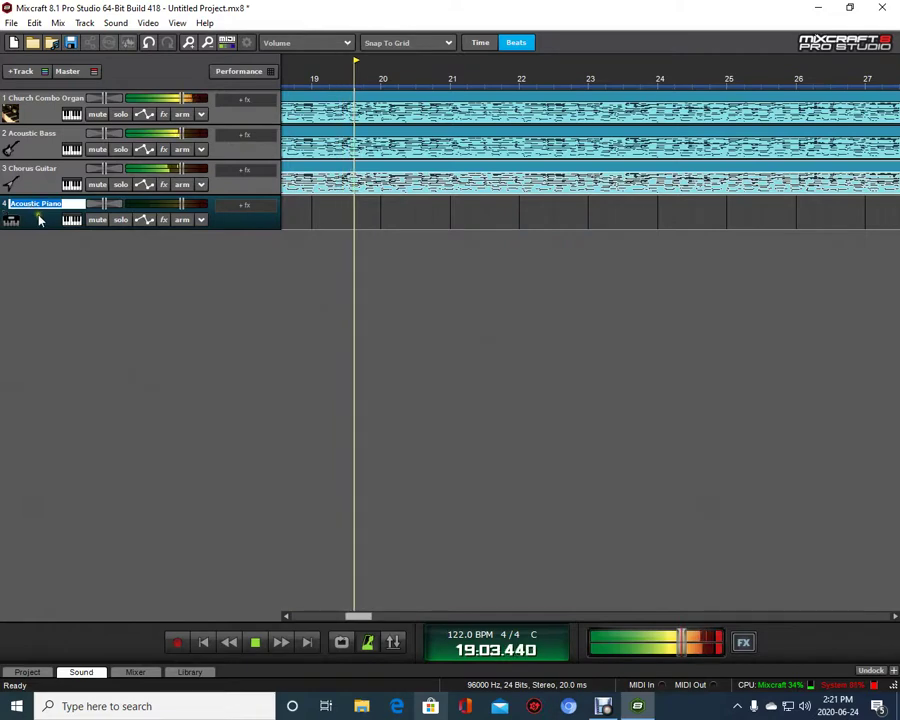
{"action": "left_click", "coordinate": [39, 220]}
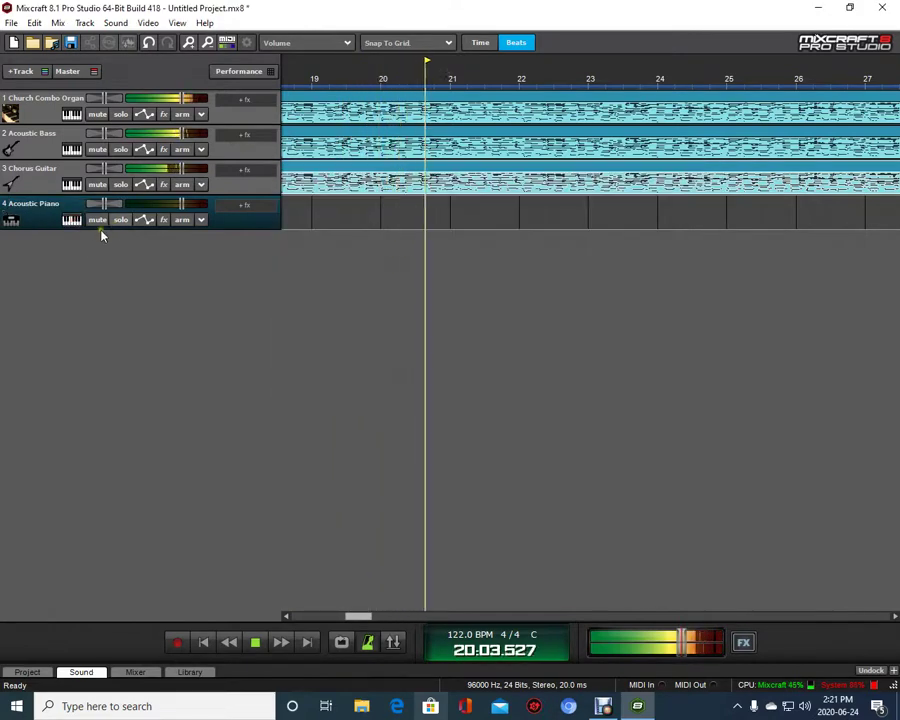
{"action": "left_click", "coordinate": [72, 220]}
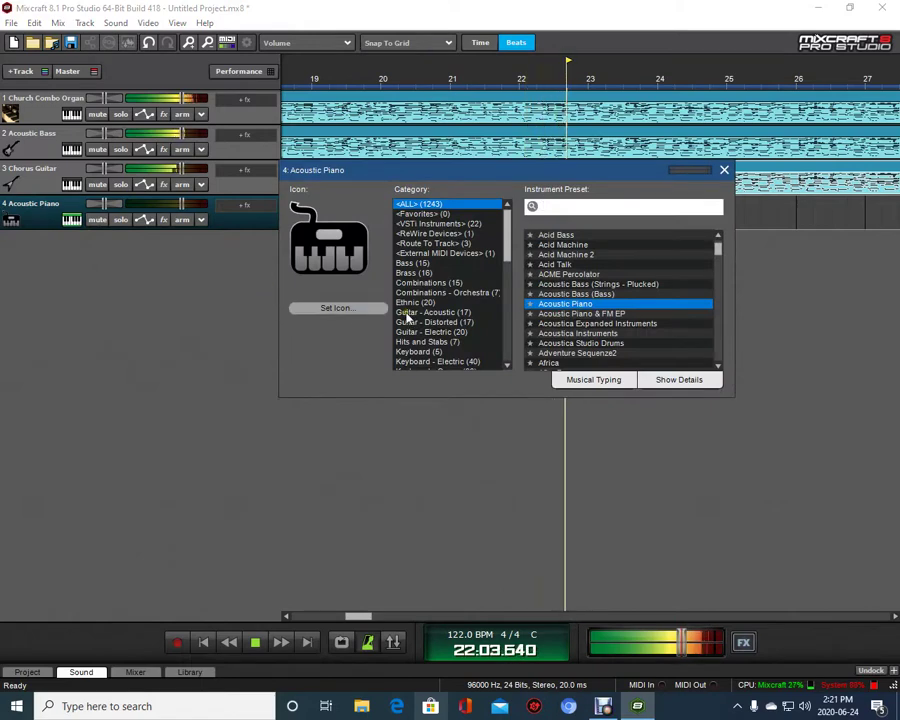
{"action": "scroll", "coordinate": [418, 307], "scroll_direction": "down", "scroll_amount": 3}
{"action": "scroll", "coordinate": [418, 307], "scroll_direction": "up", "scroll_amount": 2}
{"action": "scroll", "coordinate": [418, 307], "scroll_direction": "down", "scroll_amount": 3}
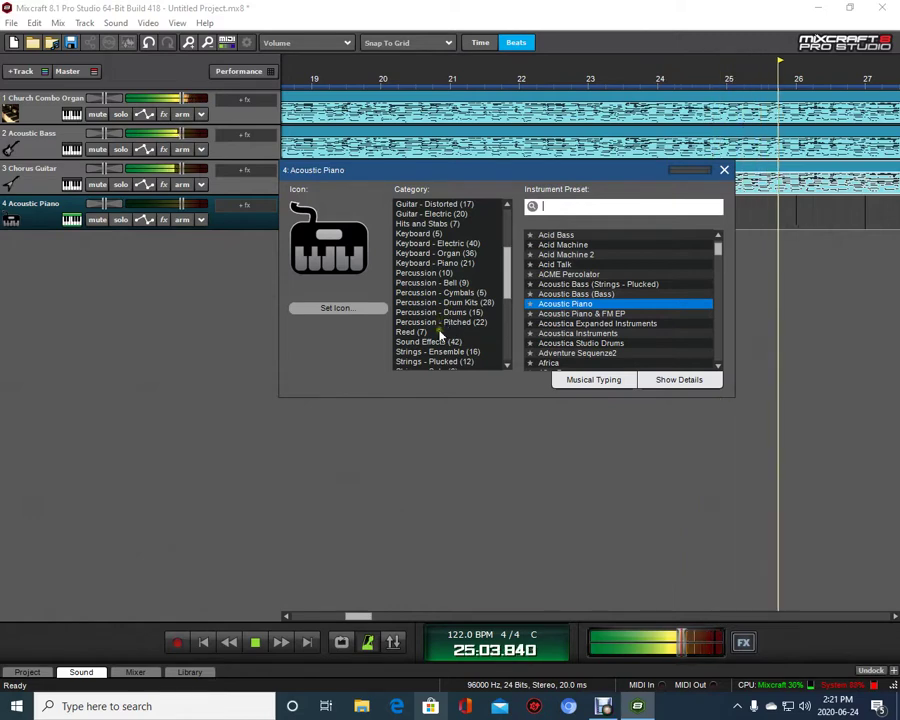
{"action": "left_click", "coordinate": [442, 313]}
{"action": "scroll", "coordinate": [441, 320], "scroll_direction": "down", "scroll_amount": 1}
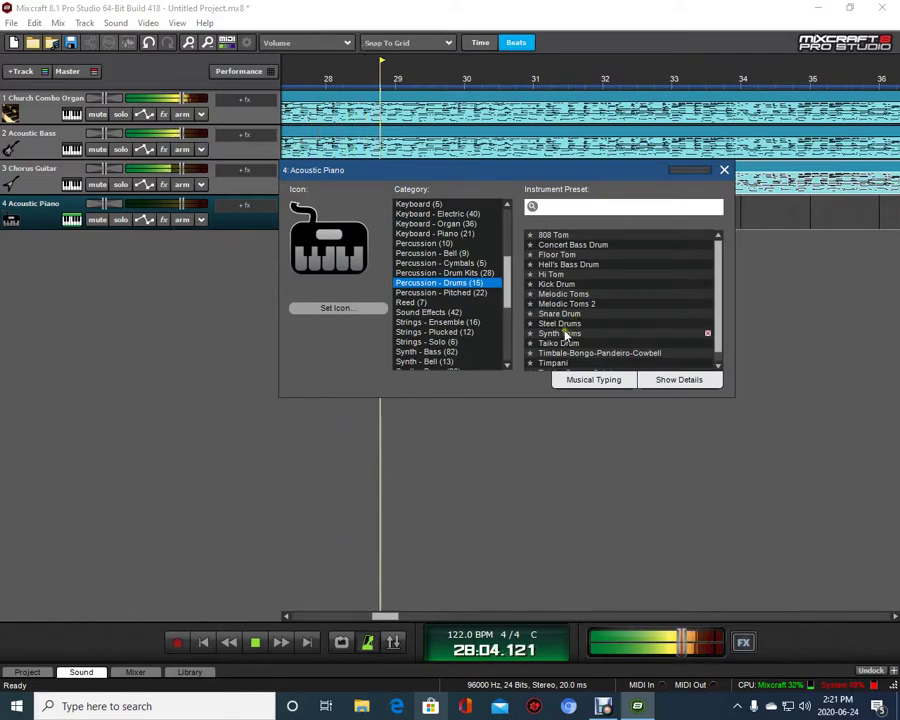
{"action": "scroll", "coordinate": [565, 333], "scroll_direction": "down", "scroll_amount": 1}
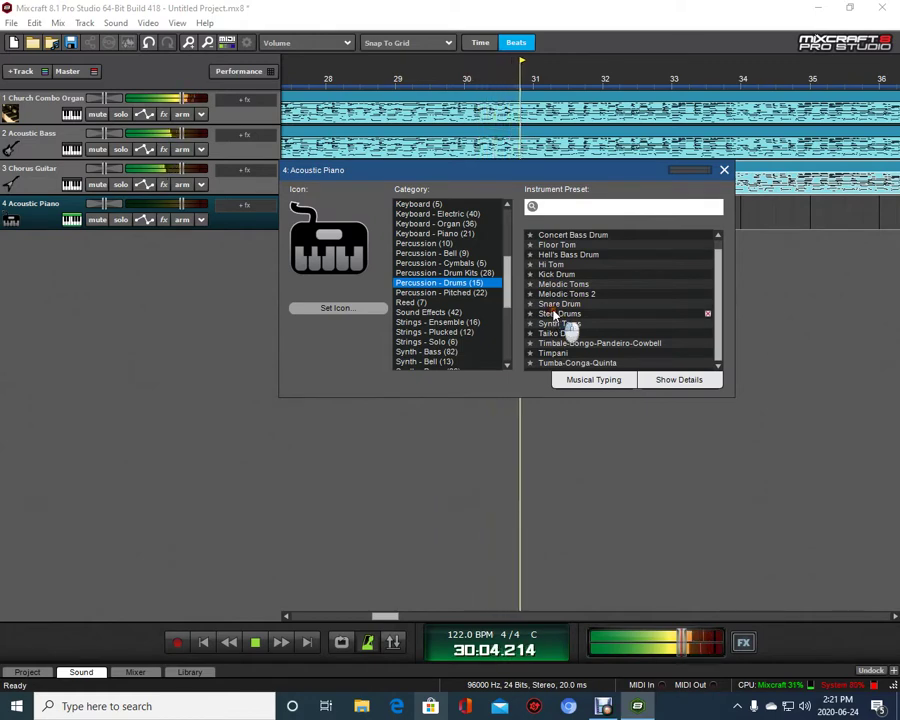
{"action": "left_click", "coordinate": [553, 313]}
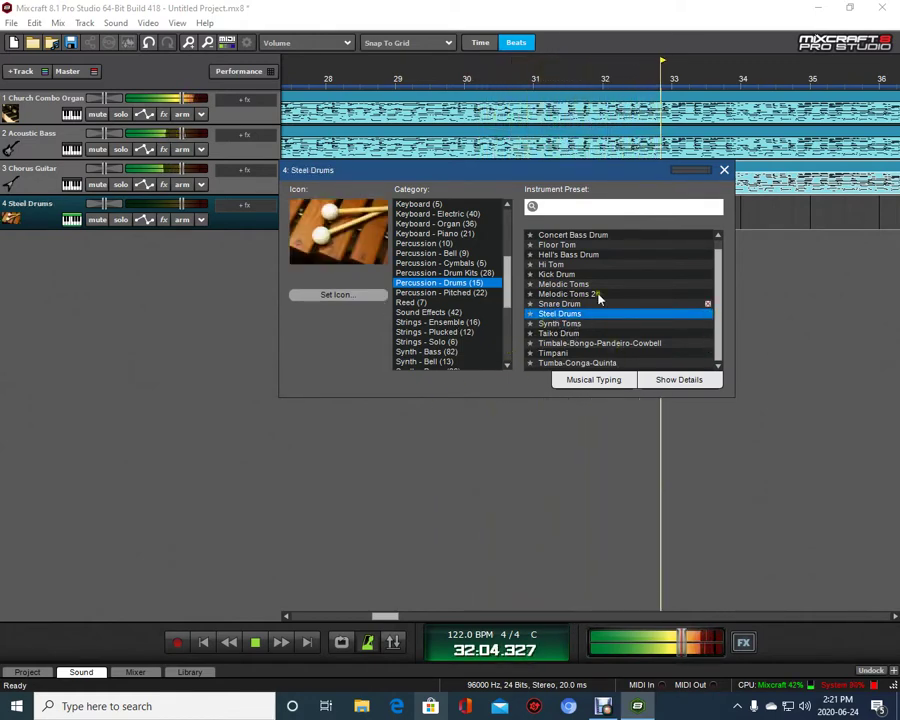
{"action": "left_click", "coordinate": [724, 172]}
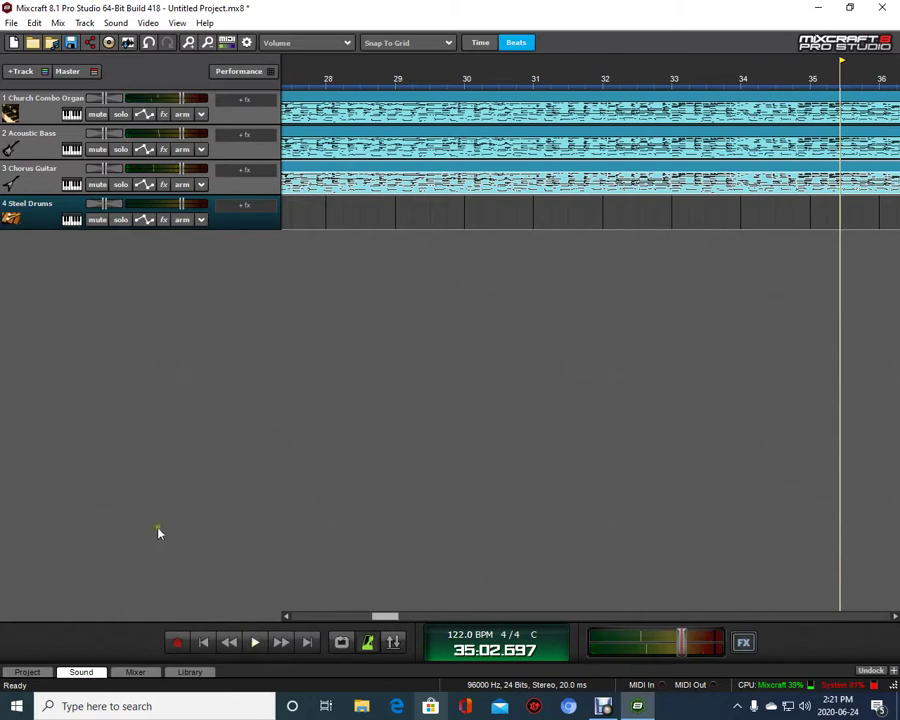
- Return to the project start, paste the Briar Patch clip there on the Steel Drums track and play the project
{"action": "left_click", "coordinate": [204, 643]}
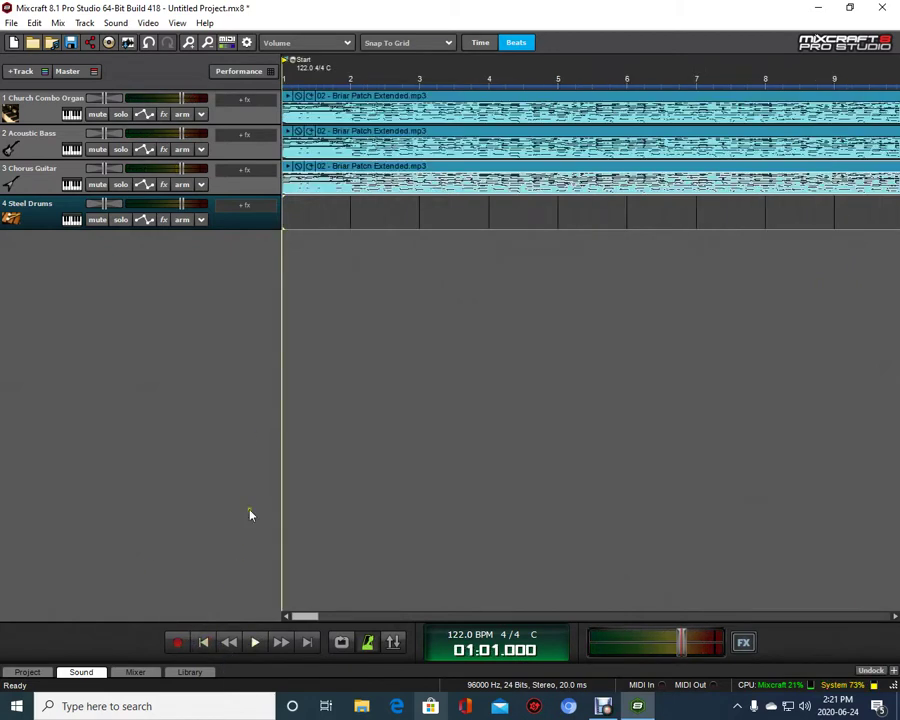
{"action": "right_click", "coordinate": [285, 214]}
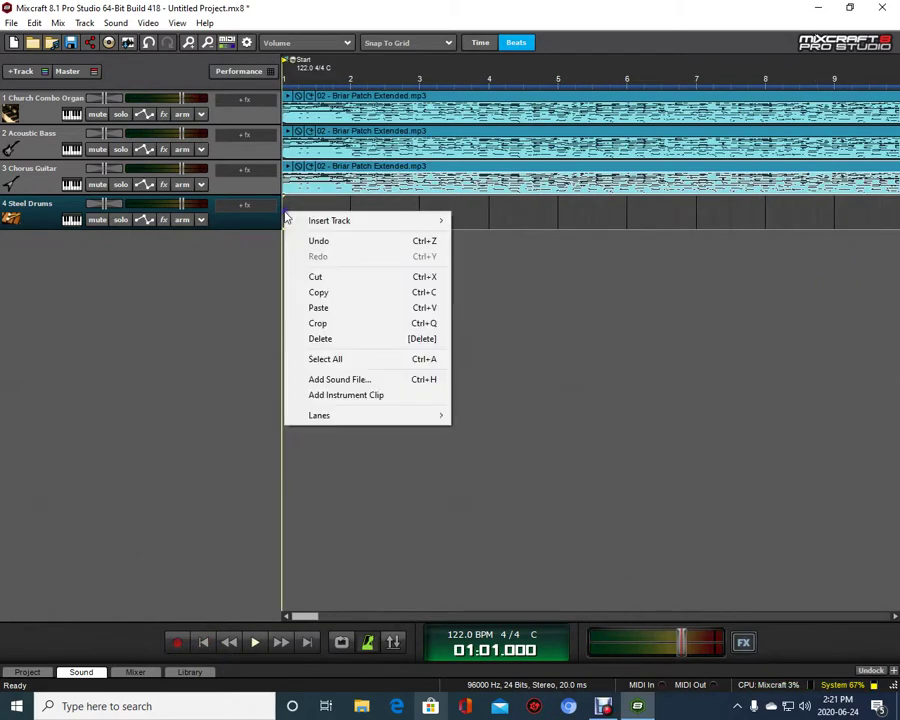
{"action": "left_click", "coordinate": [316, 309]}
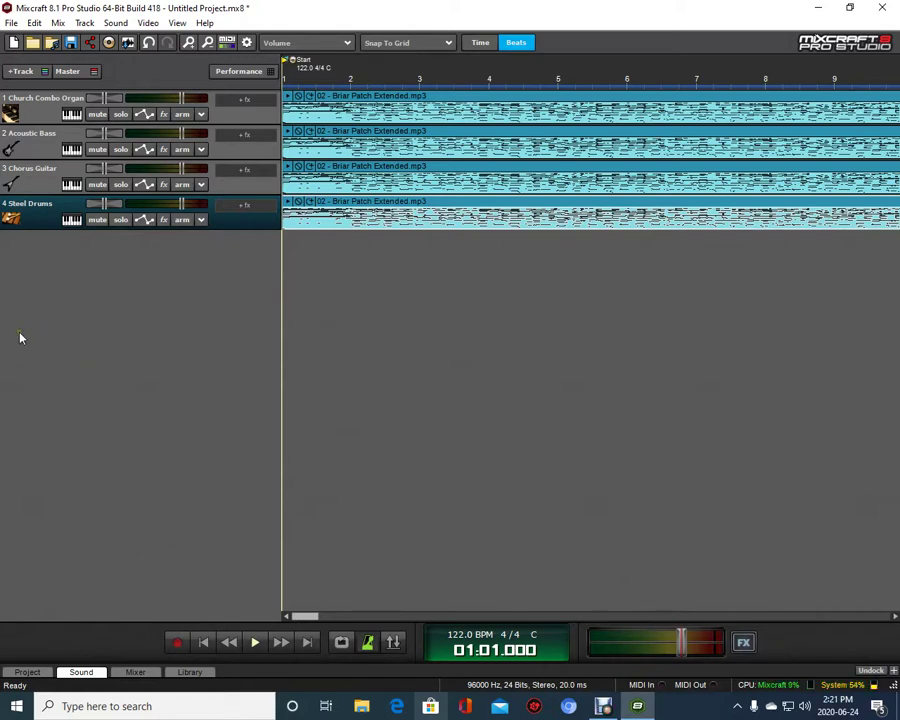
{"action": "left_click", "coordinate": [48, 116]}
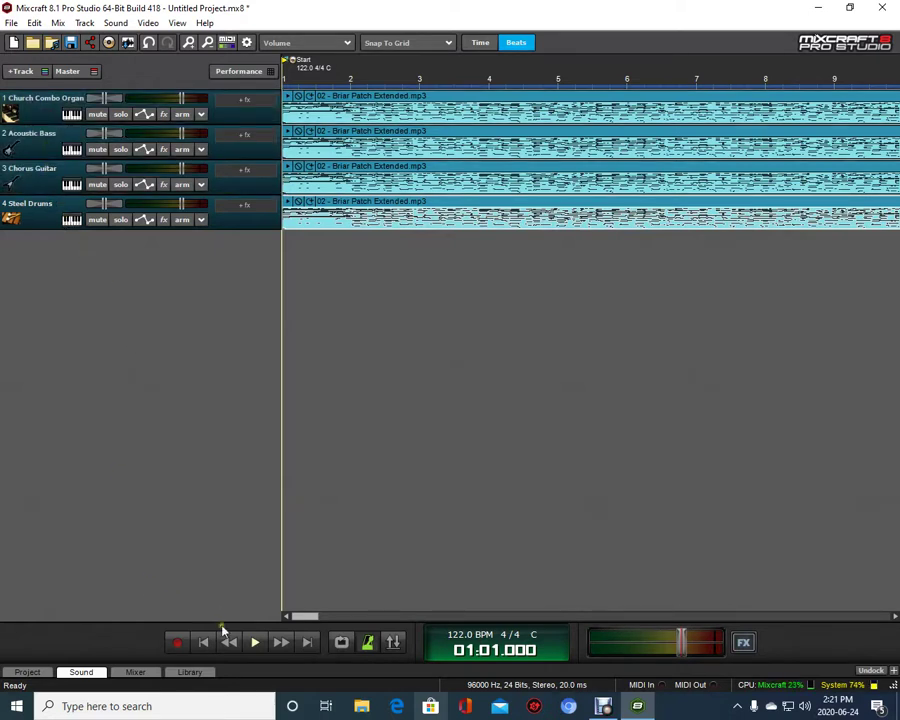
{"action": "left_click", "coordinate": [255, 643]}
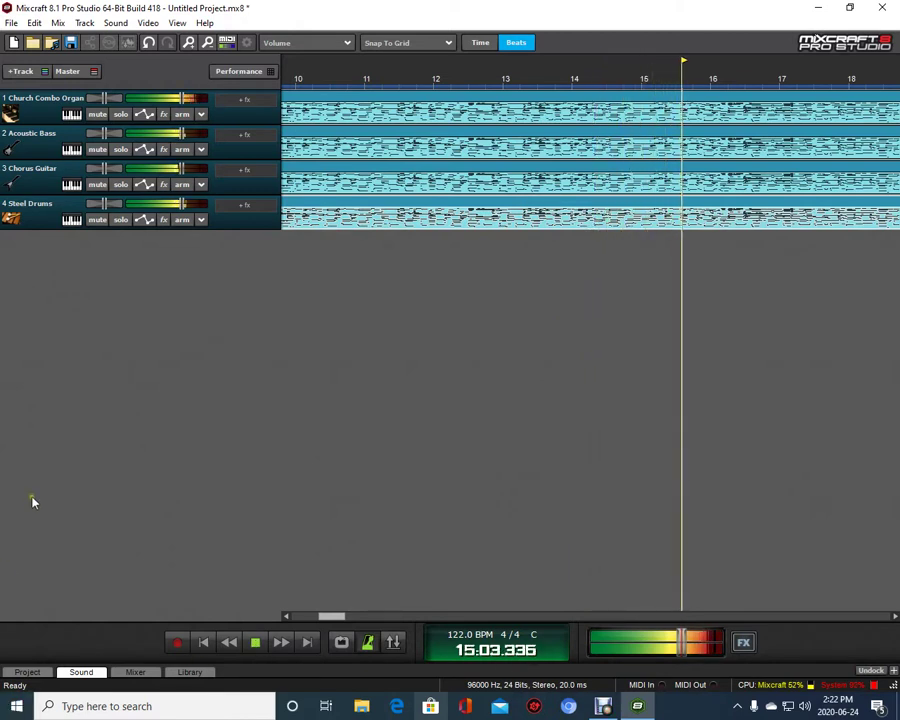
- Change the fourth track's instrument to Melodic Toms, close the instrument window and replay the project from the start
{"action": "left_click", "coordinate": [79, 226]}
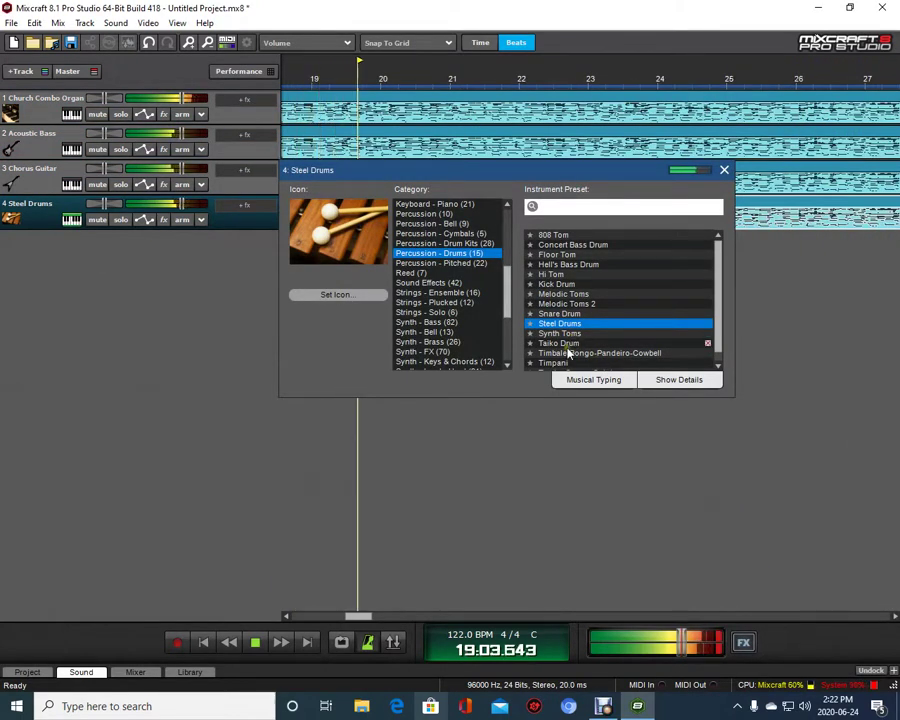
{"action": "left_click", "coordinate": [566, 294]}
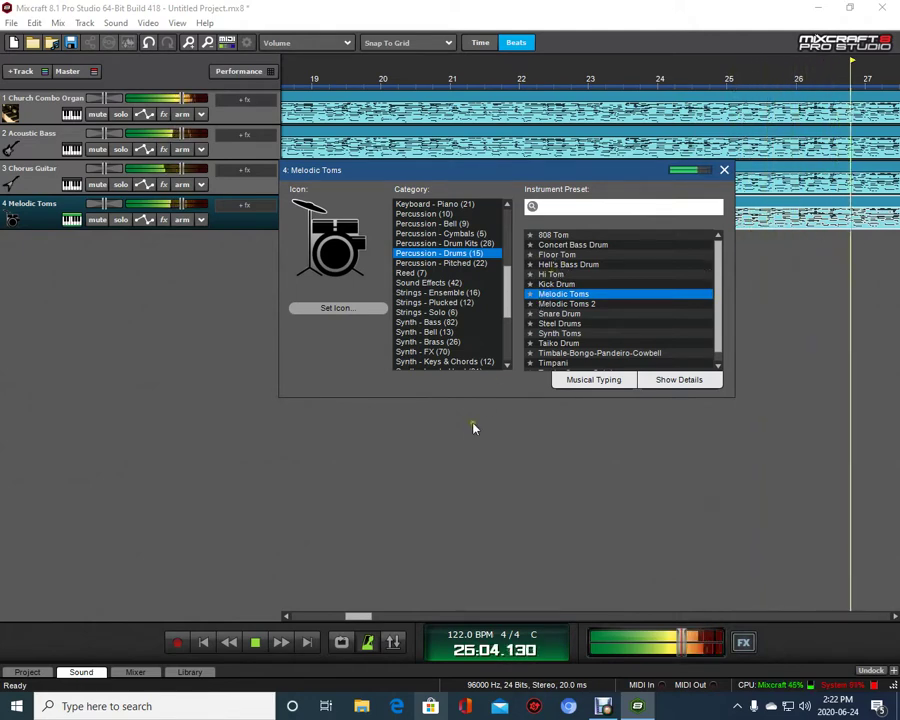
{"action": "left_click", "coordinate": [416, 480]}
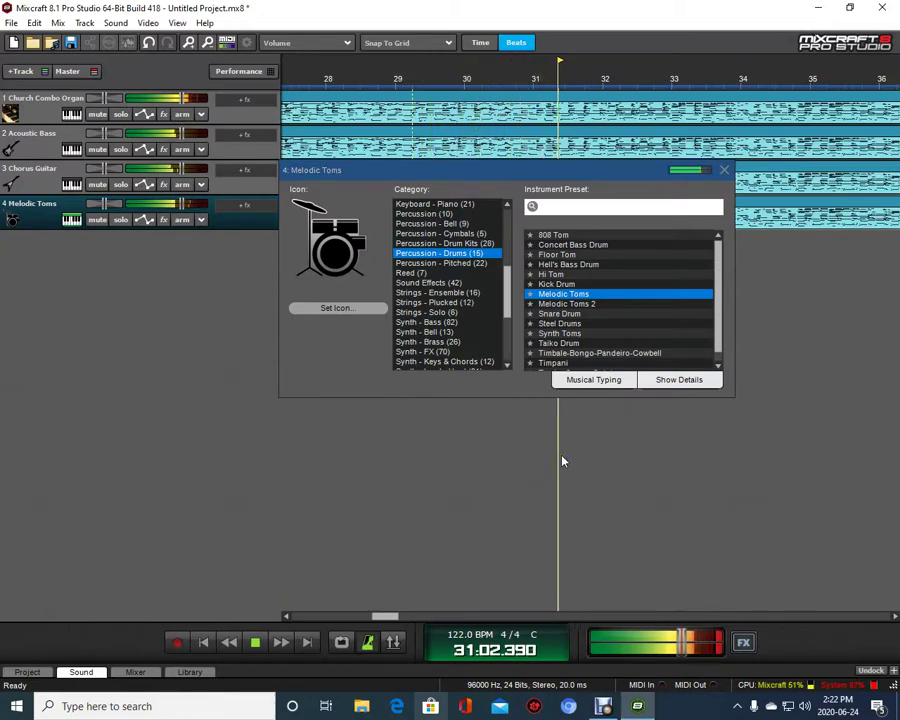
{"action": "left_click", "coordinate": [724, 172]}
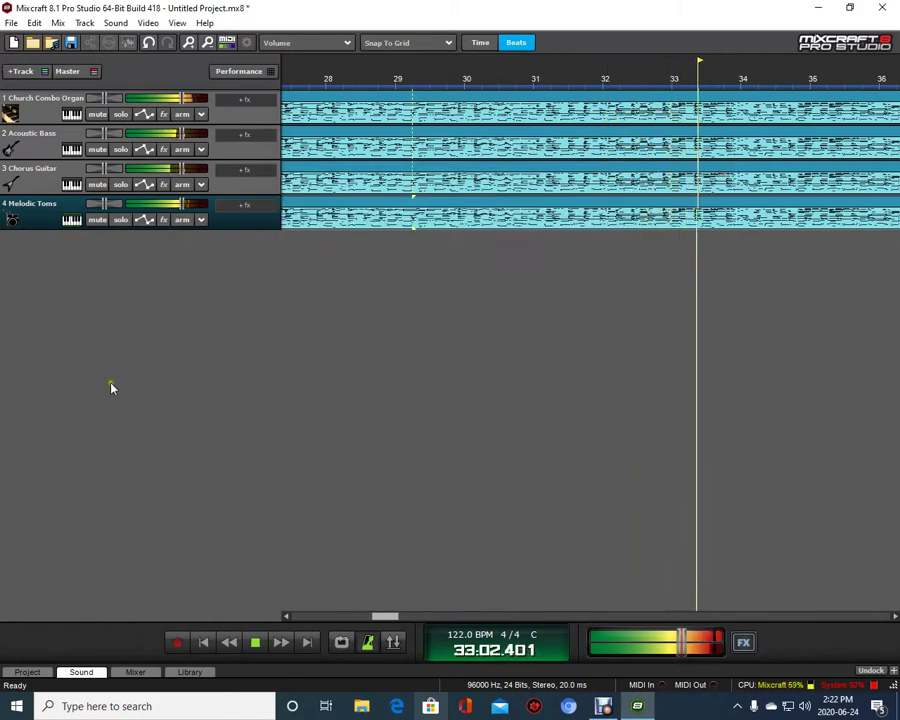
{"action": "left_click", "coordinate": [205, 645]}
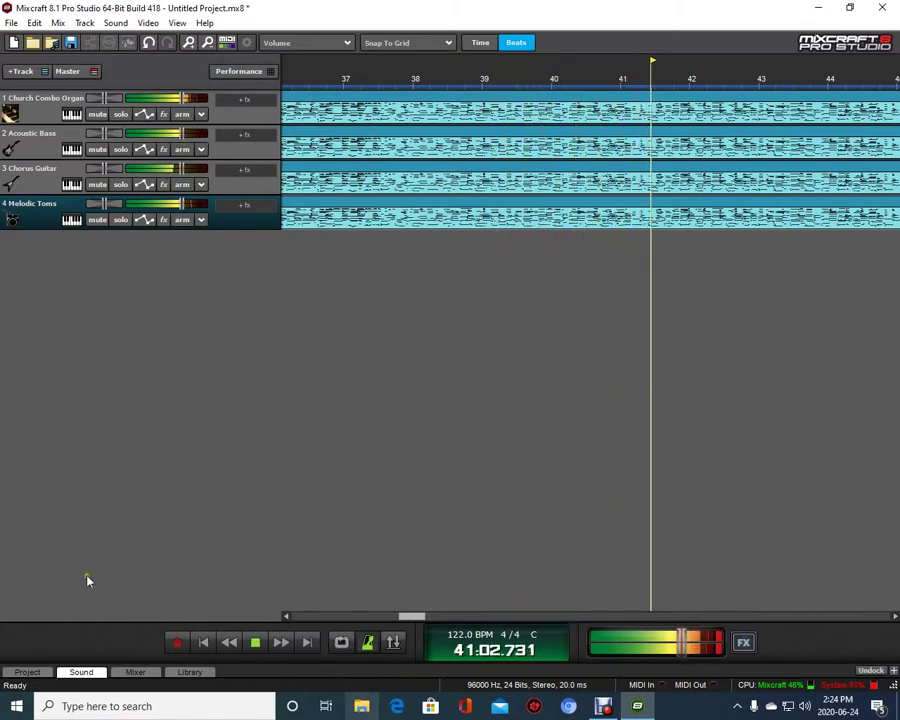
- Audition Melodic Toms 2, Kick Drum, Hi Tom, Hell's Bass Drum, Floor Tom and Concert Bass Drum on the fourth track during playback
{"action": "left_click", "coordinate": [73, 220]}
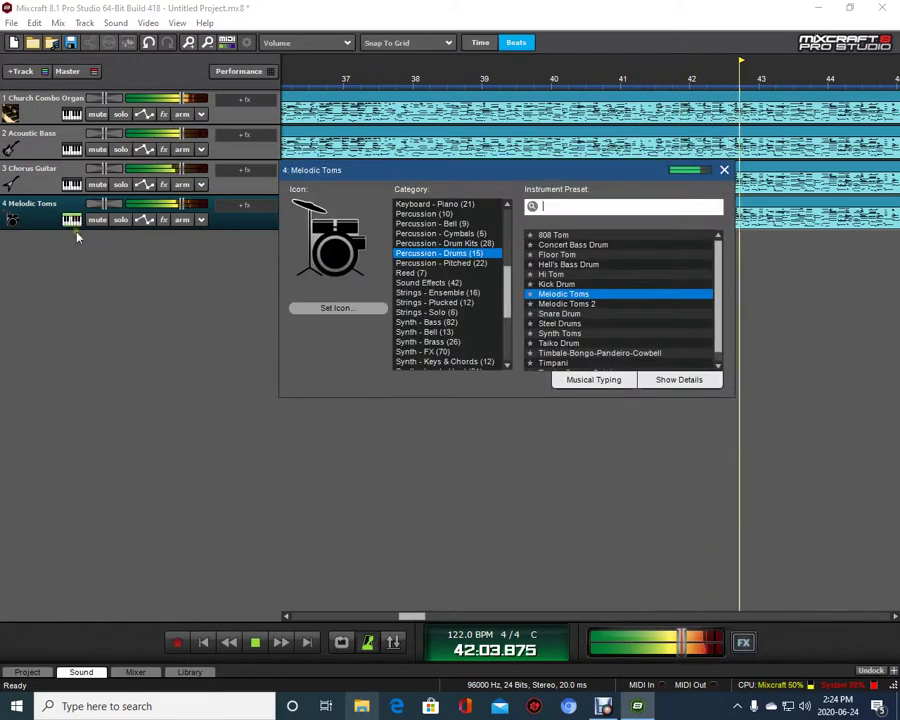
{"action": "left_click", "coordinate": [563, 304]}
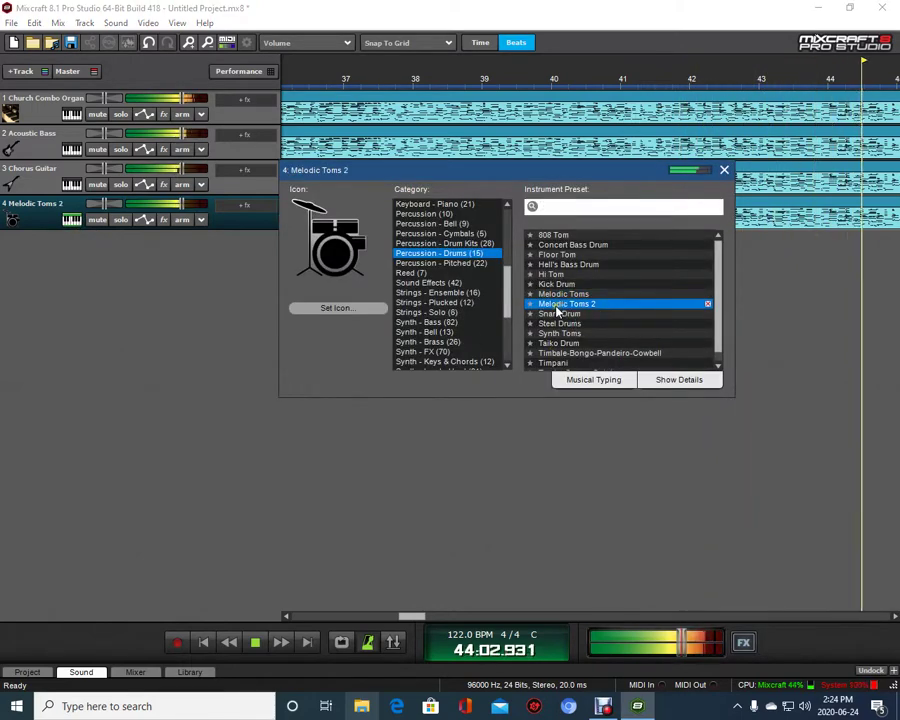
{"action": "left_click", "coordinate": [558, 287]}
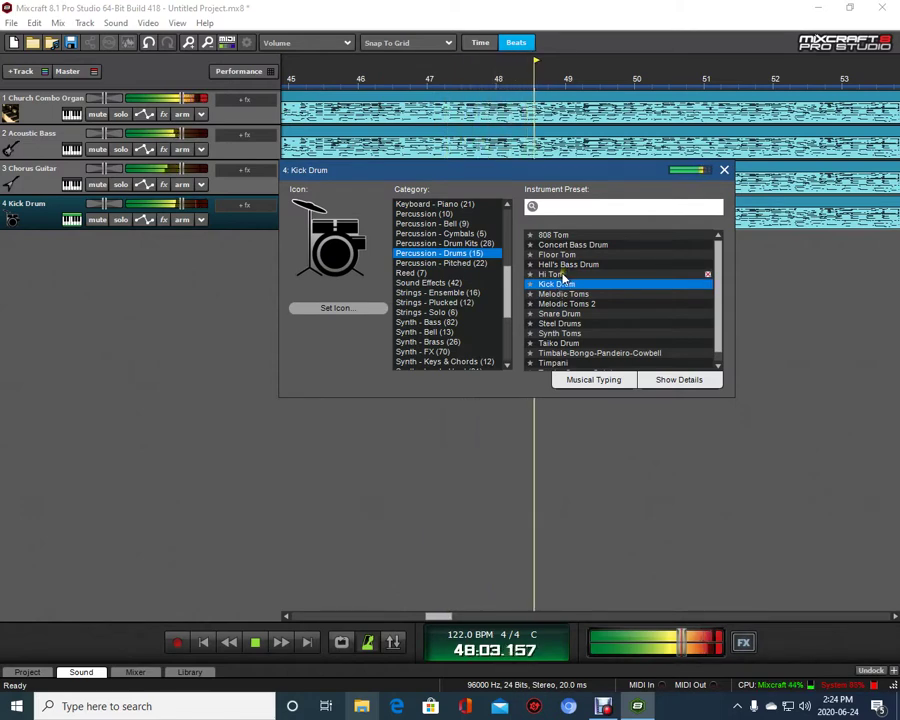
{"action": "left_click", "coordinate": [562, 275]}
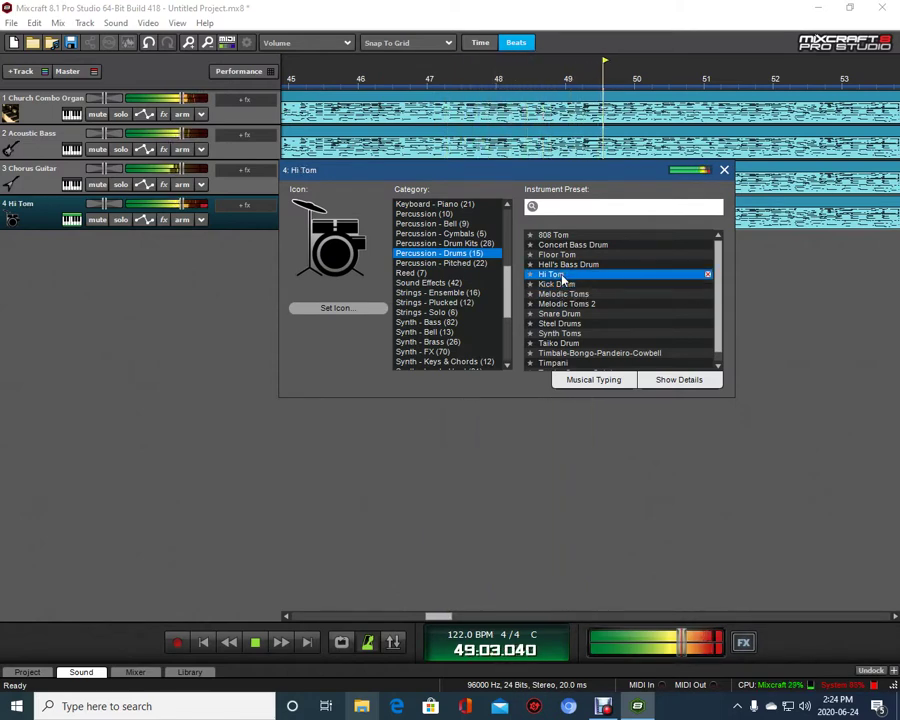
{"action": "left_click", "coordinate": [563, 266]}
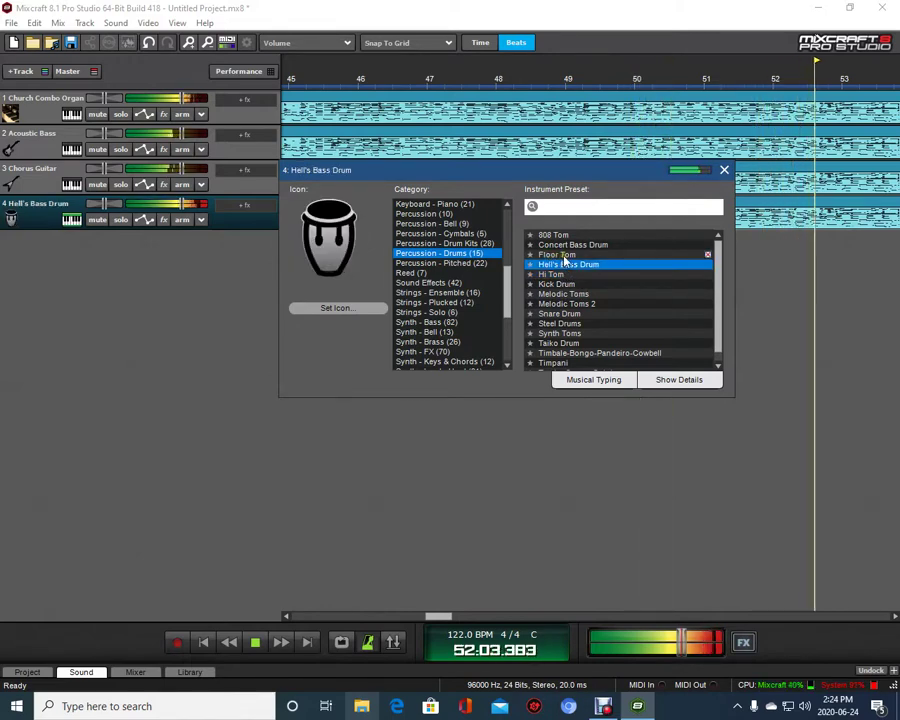
{"action": "left_click", "coordinate": [564, 256]}
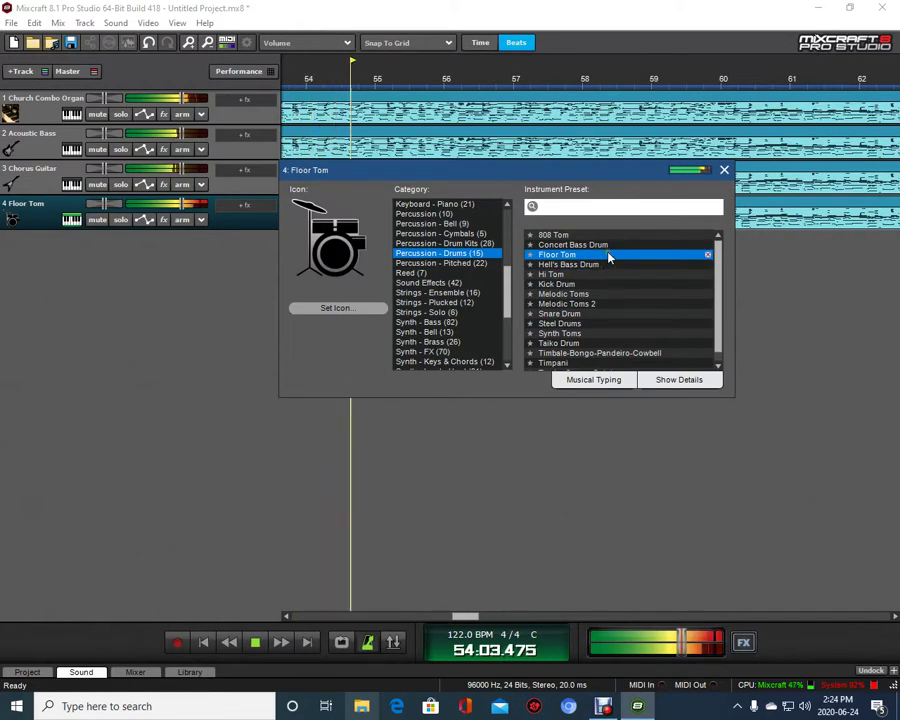
{"action": "left_click", "coordinate": [608, 246]}
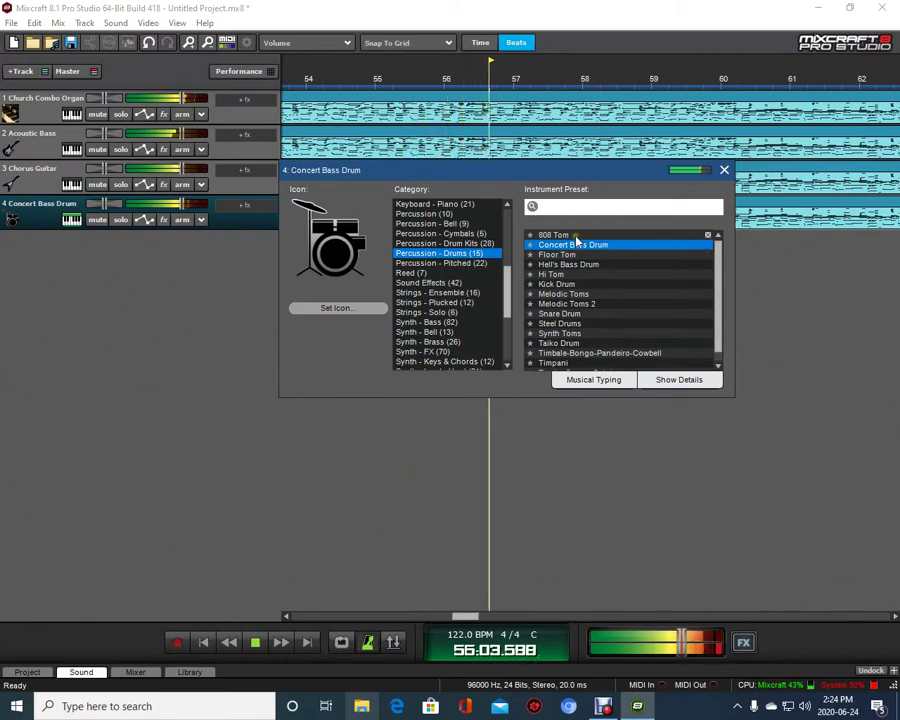
- Try the Snare Drum preset on the fourth track, switch it to Kick Drum and close the instrument window
{"action": "left_click", "coordinate": [561, 314]}
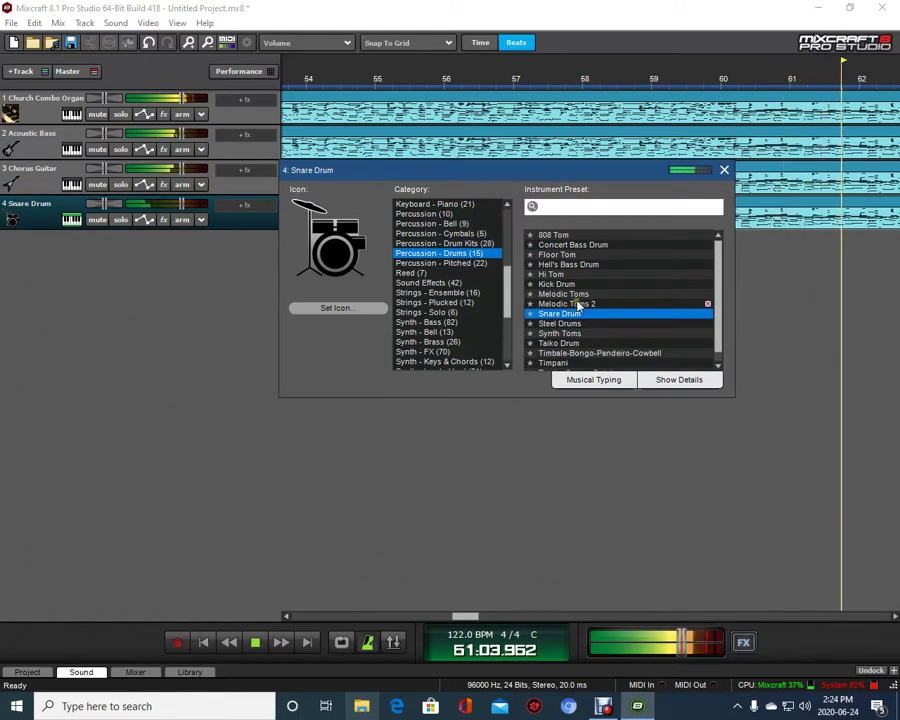
{"action": "left_click", "coordinate": [580, 286]}
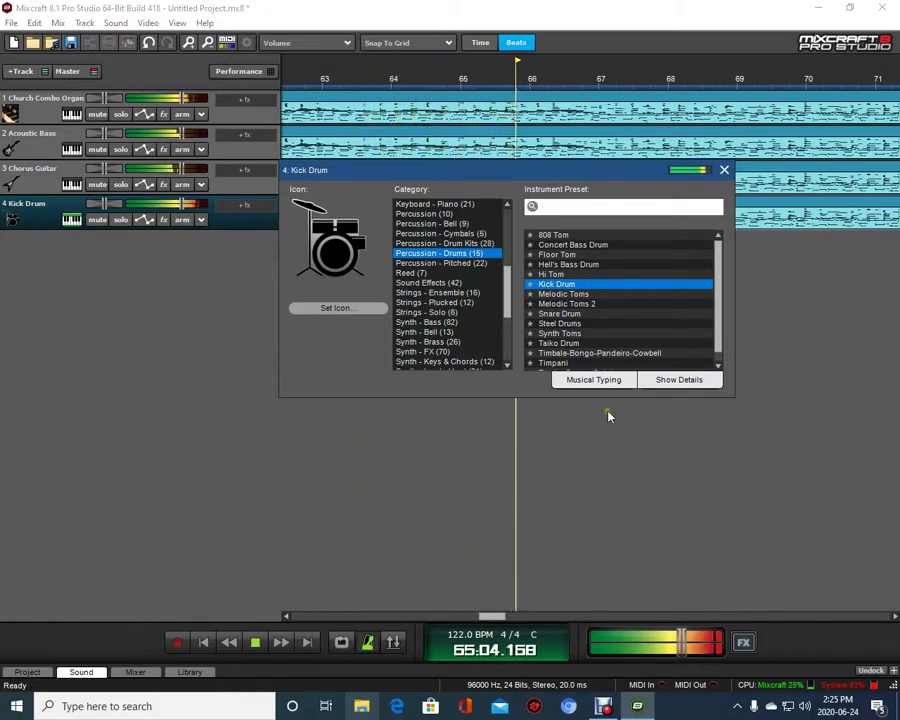
{"action": "left_click", "coordinate": [724, 170]}
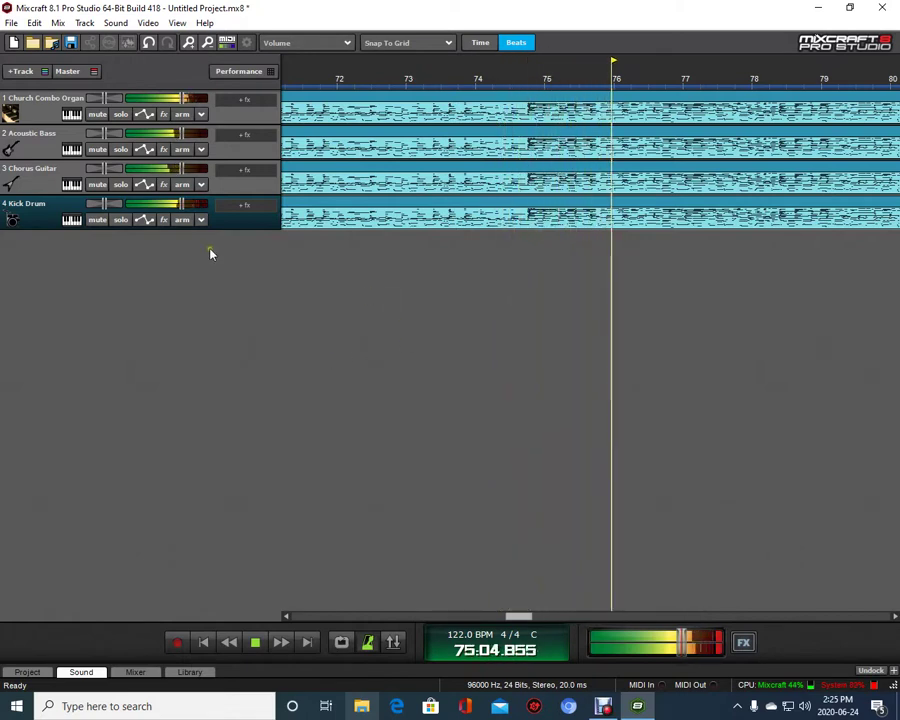
- Try Hi Tom on the fourth track, set its instrument preset to Melodic Toms and stop playback
{"action": "left_click", "coordinate": [72, 220]}
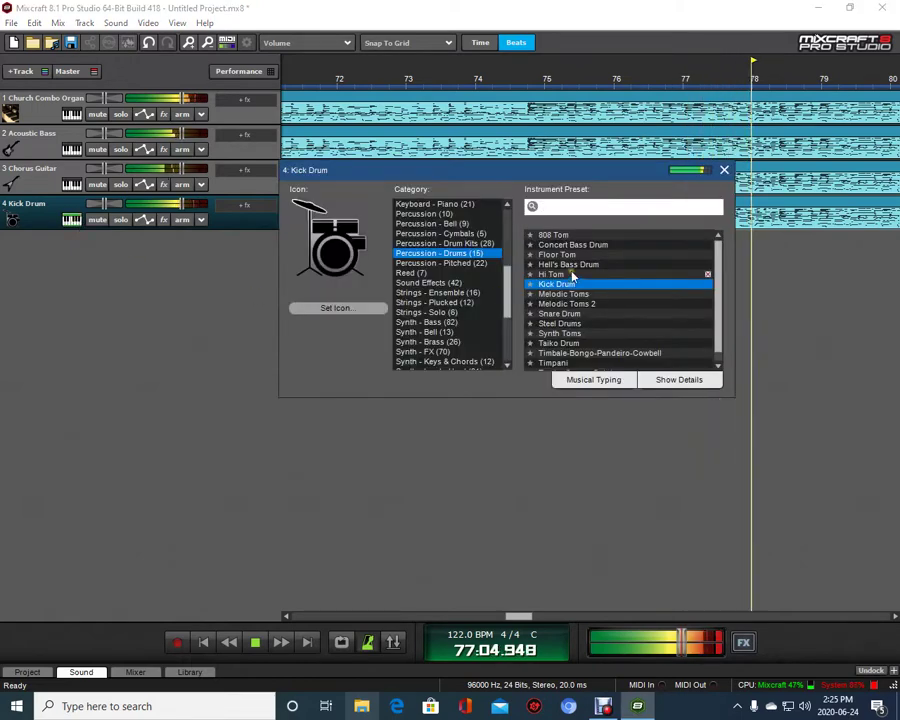
{"action": "left_click", "coordinate": [556, 274]}
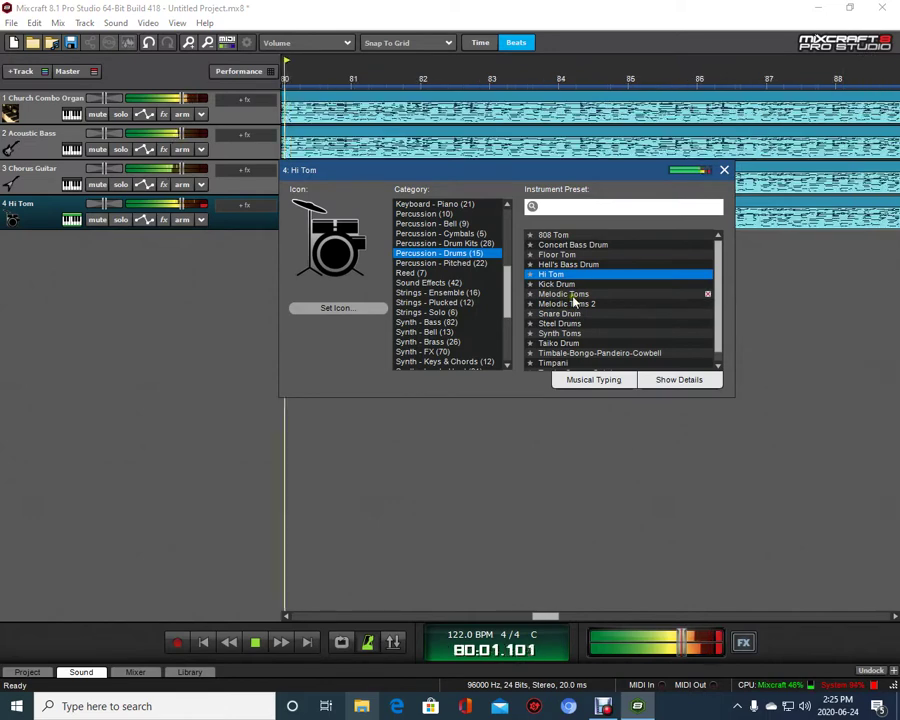
{"action": "left_click", "coordinate": [573, 296]}
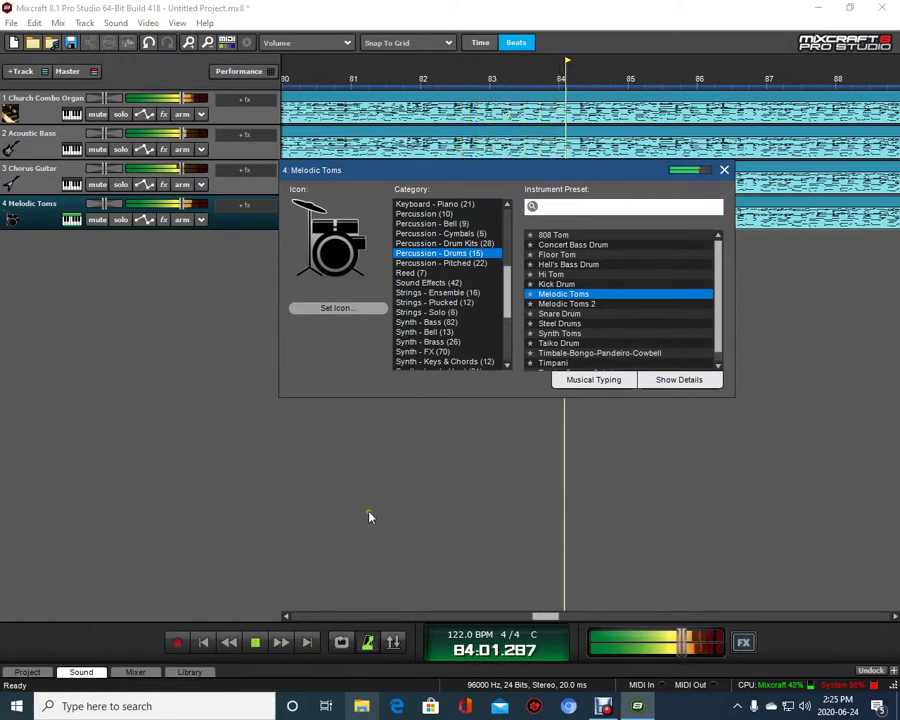
{"action": "left_click", "coordinate": [256, 643]}
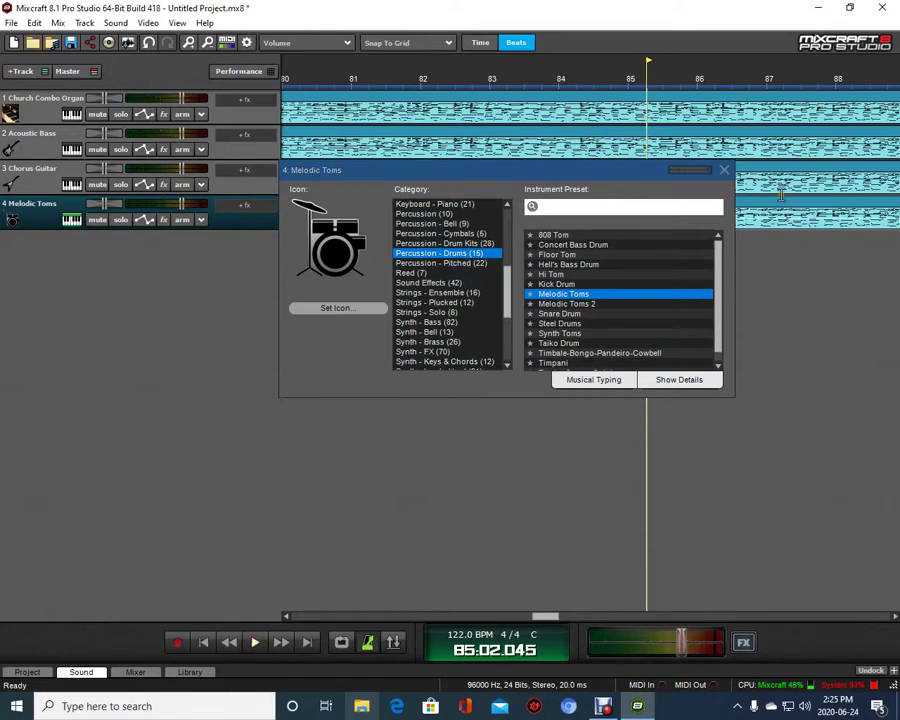
- Close the fourth track's instrument window and play the project from the start
{"action": "left_click", "coordinate": [725, 172]}
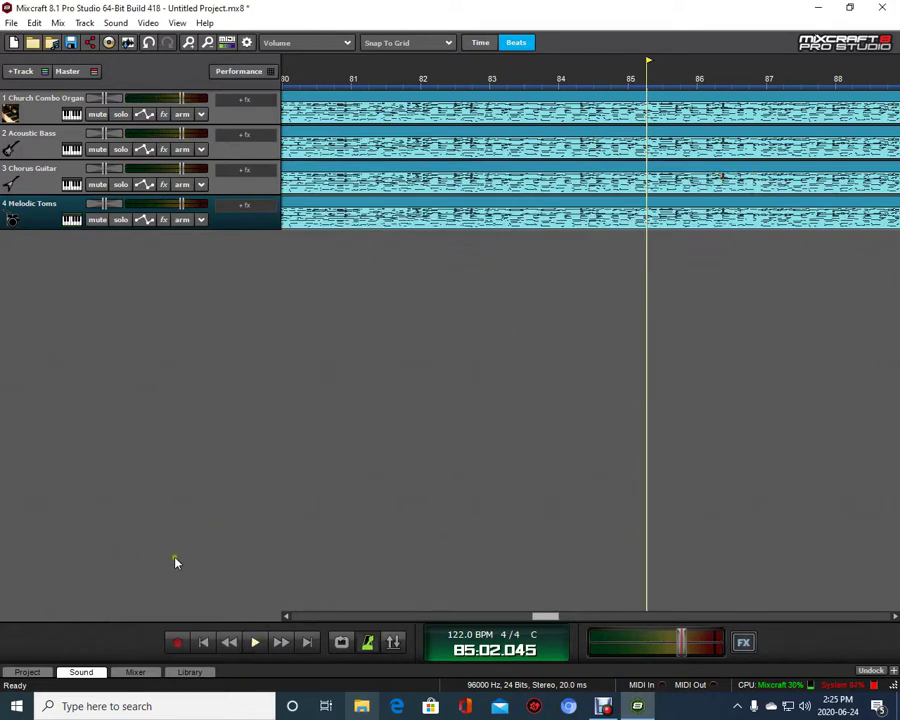
{"action": "left_click", "coordinate": [204, 643]}
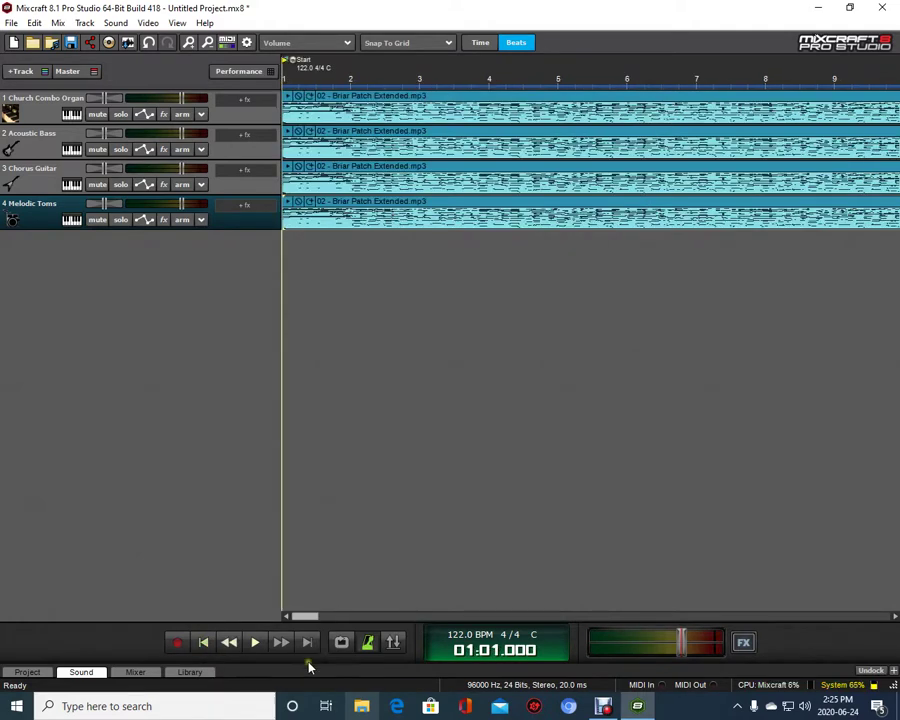
{"action": "left_click", "coordinate": [255, 645]}
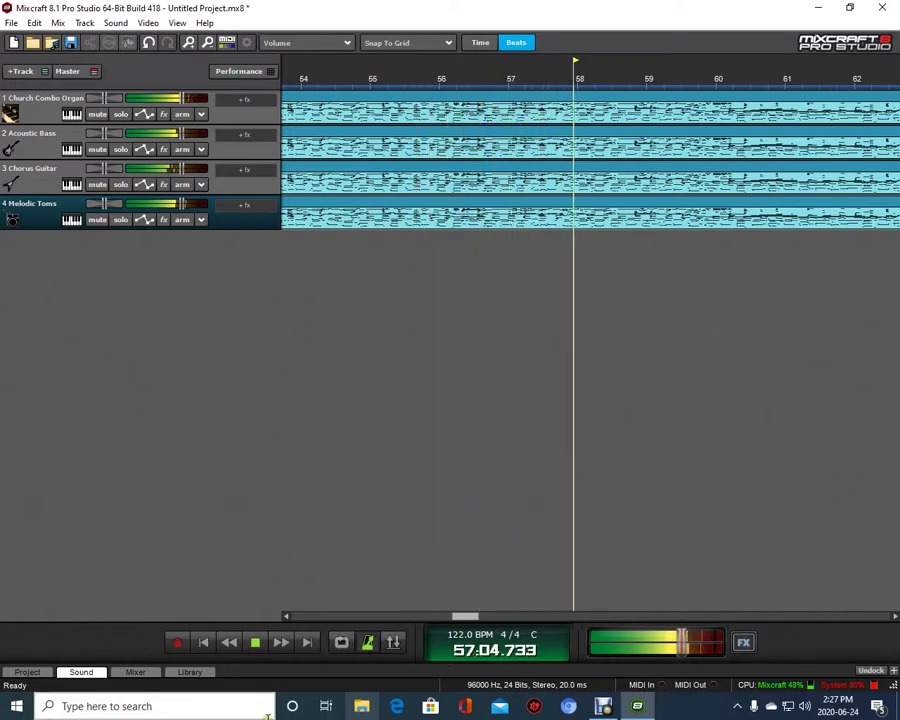
- Audition the Synth Toms, Taiko Drum and Timbale-Bongo-Pandeiro-Cowbell presets on the fourth track during playback
{"action": "left_click", "coordinate": [80, 222]}
{"action": "left_click", "coordinate": [80, 222]}
{"action": "left_click", "coordinate": [80, 222]}
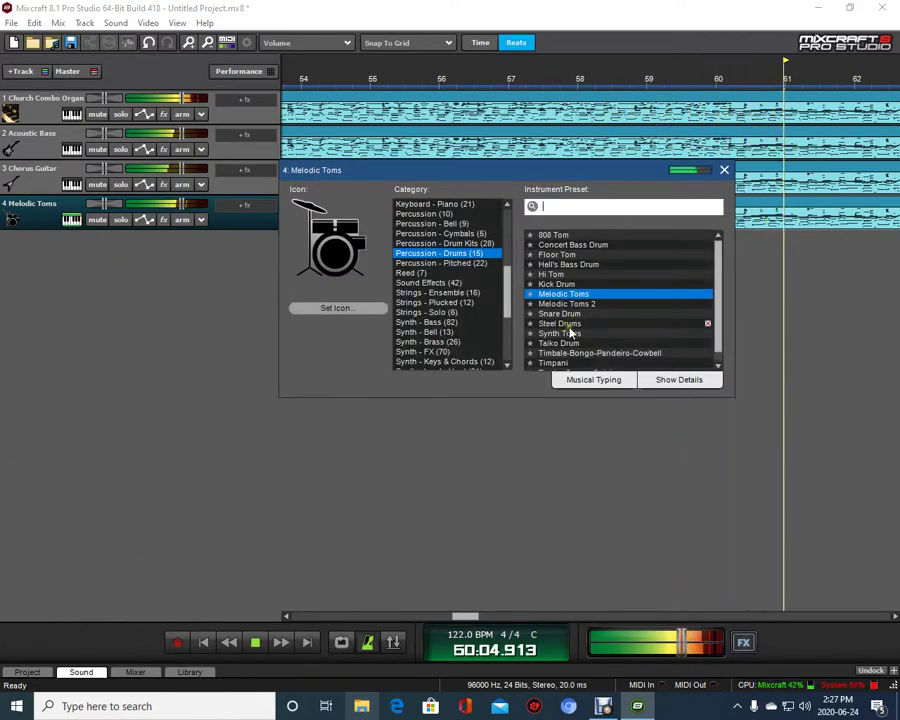
{"action": "scroll", "coordinate": [570, 333], "scroll_direction": "down", "scroll_amount": 1}
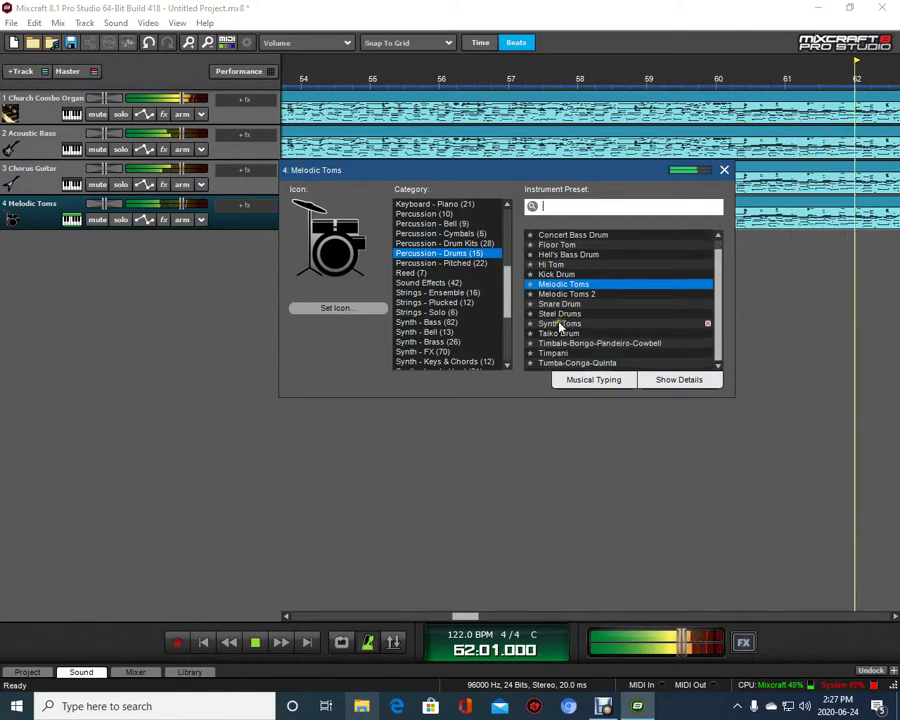
{"action": "left_click", "coordinate": [556, 323]}
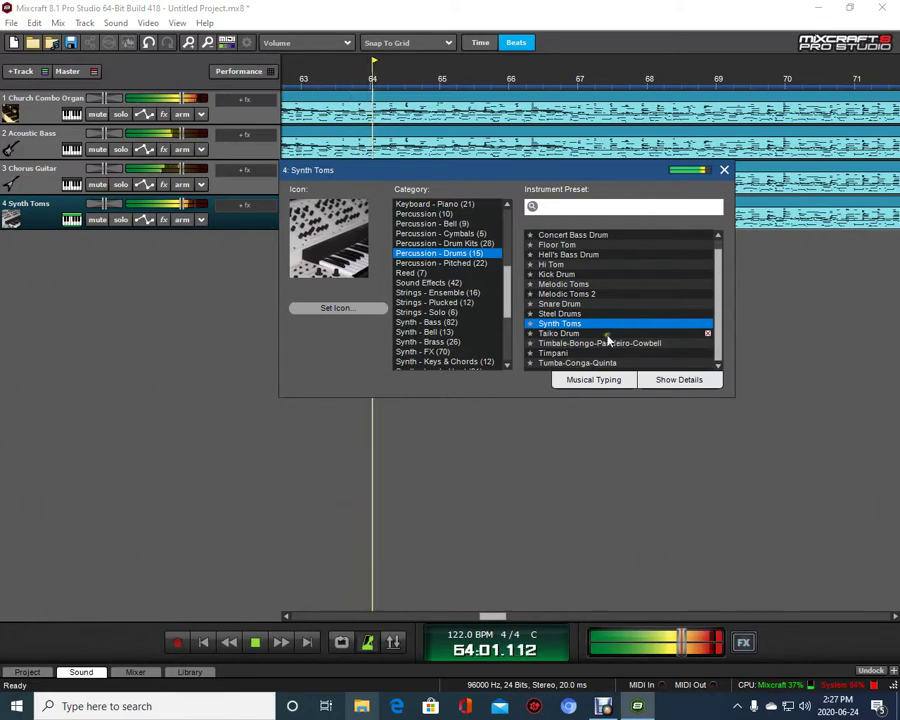
{"action": "left_click", "coordinate": [585, 334]}
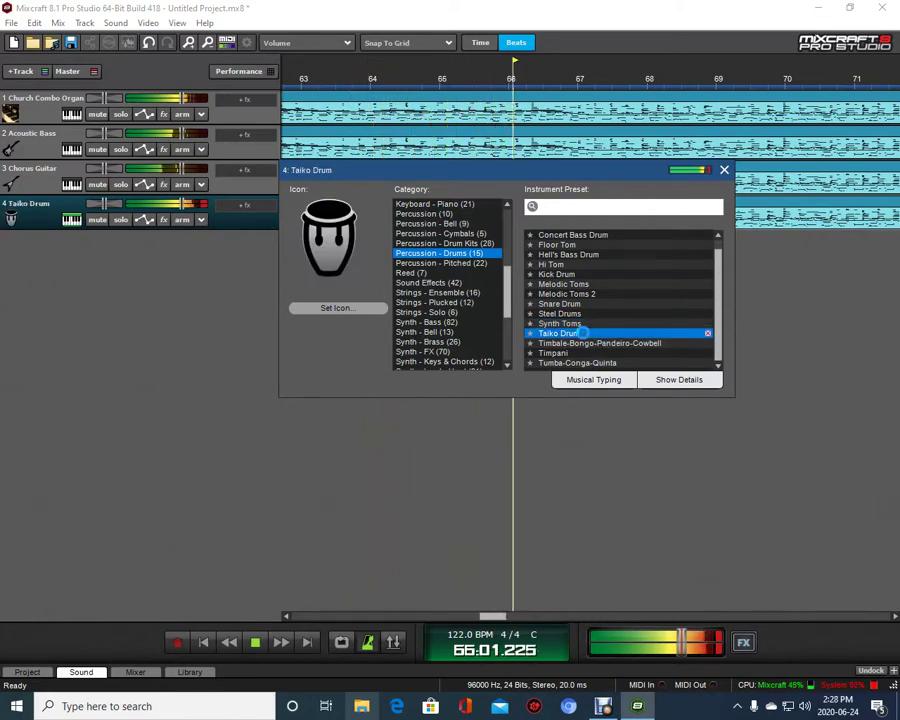
{"action": "left_click", "coordinate": [576, 344]}
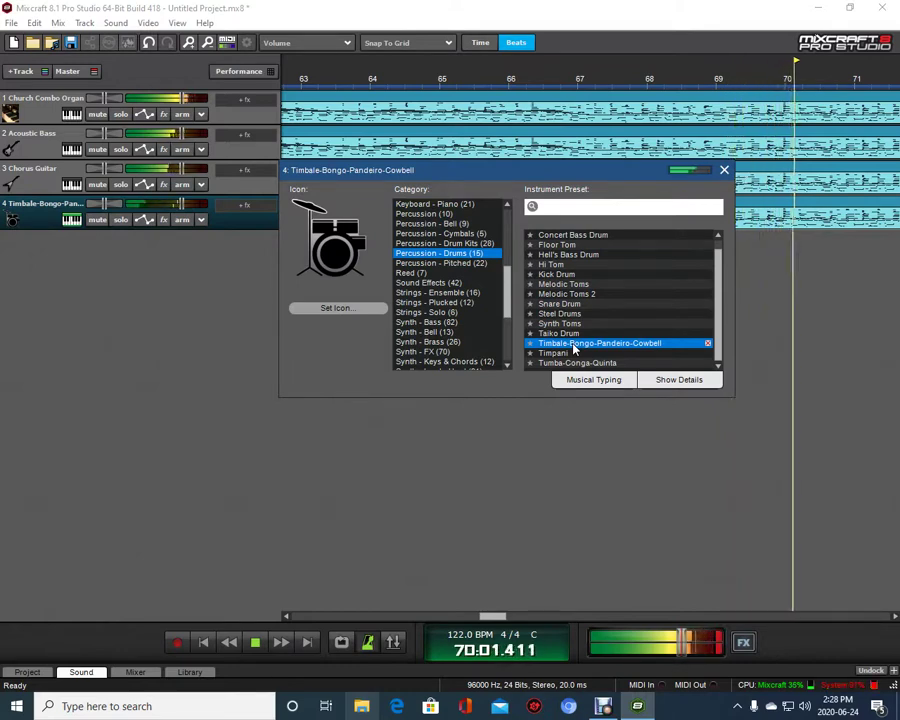
- Try Timpani, Tumba-Conga-Quinta, Hi Tom and Hell's Bass Drum on the fourth track while the project plays
{"action": "left_click", "coordinate": [573, 355]}
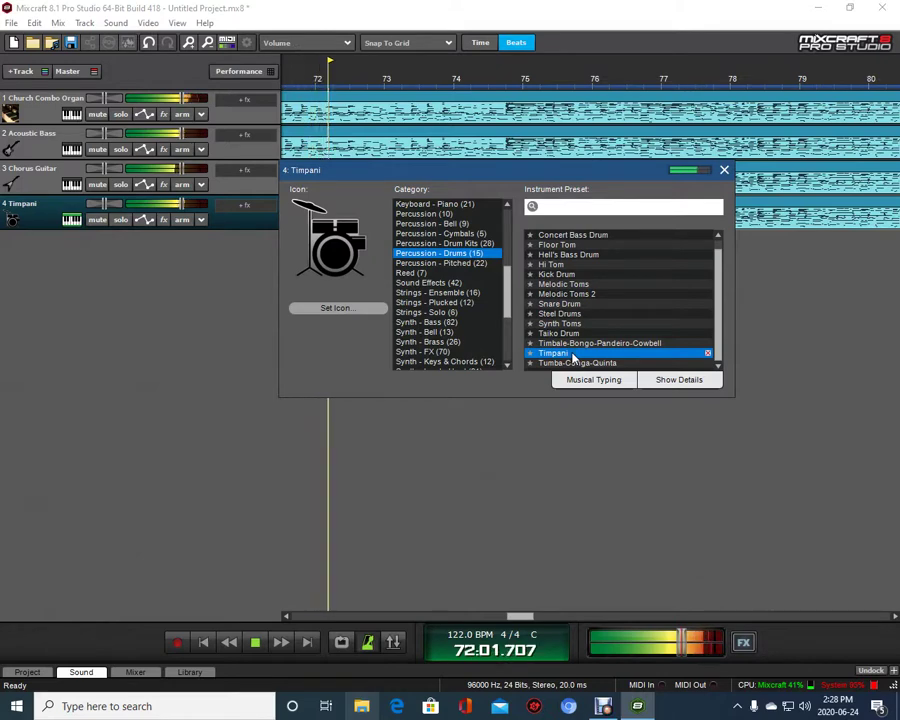
{"action": "left_click", "coordinate": [572, 363]}
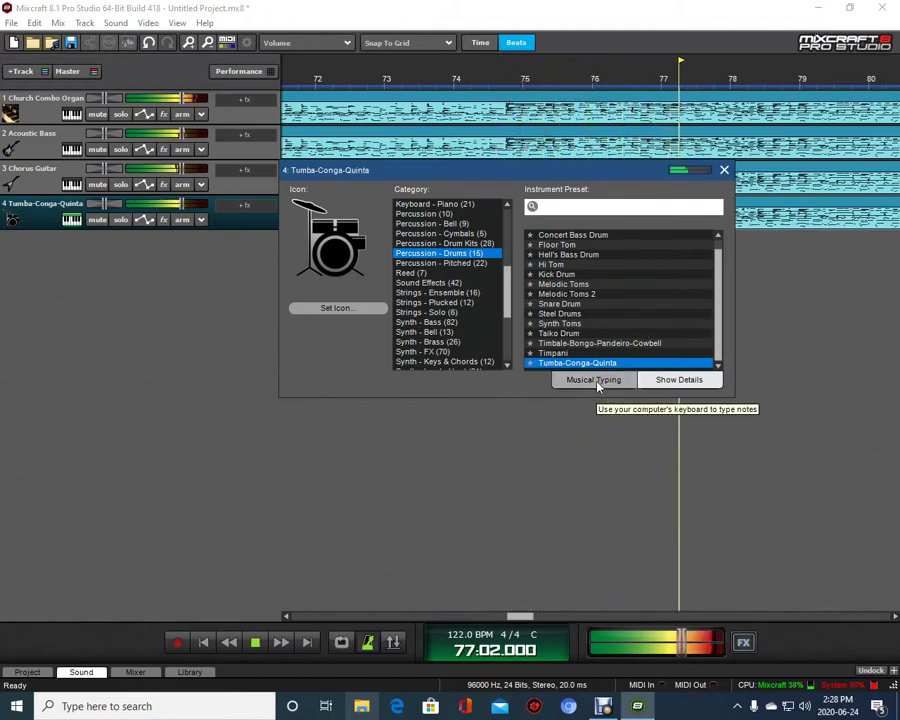
{"action": "left_click", "coordinate": [566, 266]}
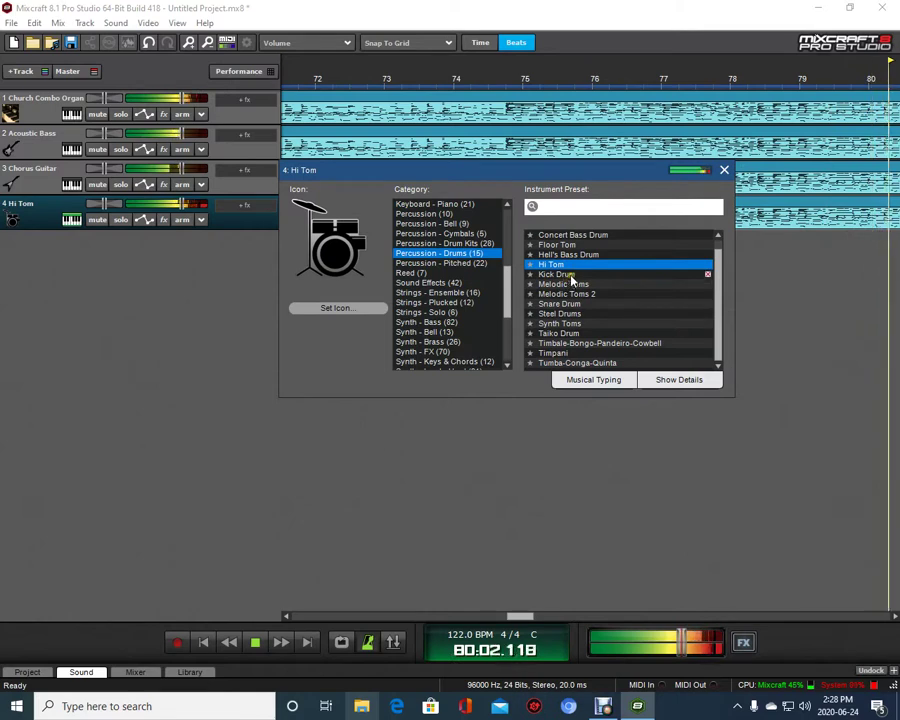
{"action": "left_click", "coordinate": [575, 257]}
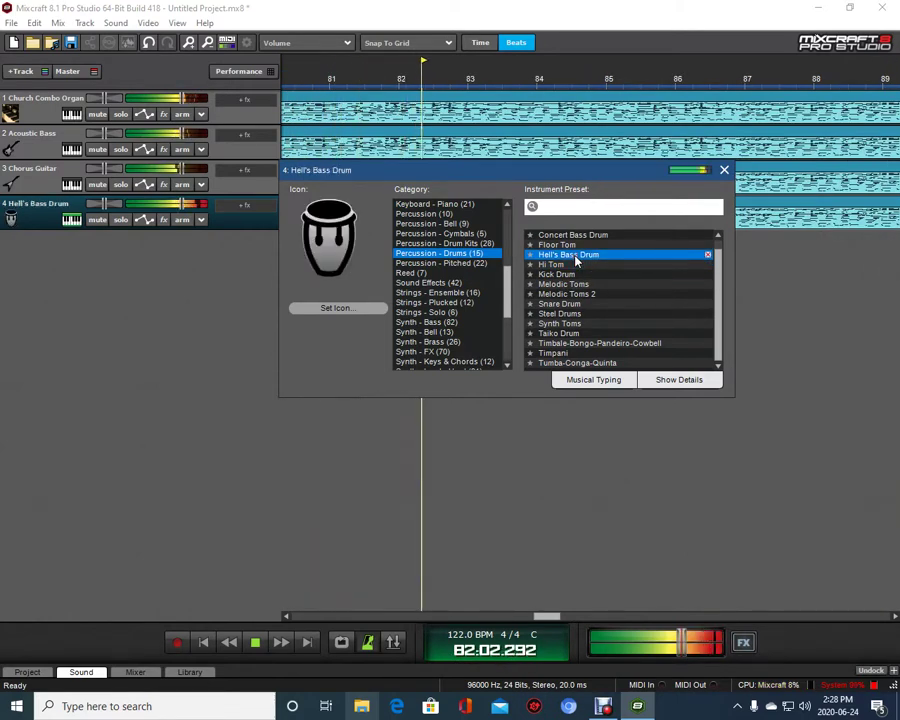
- Browse the Percussion - Pitched presets and audition Wine Glass, Wine Glass Q and Xylophone on the fourth track
{"action": "left_click", "coordinate": [461, 265]}
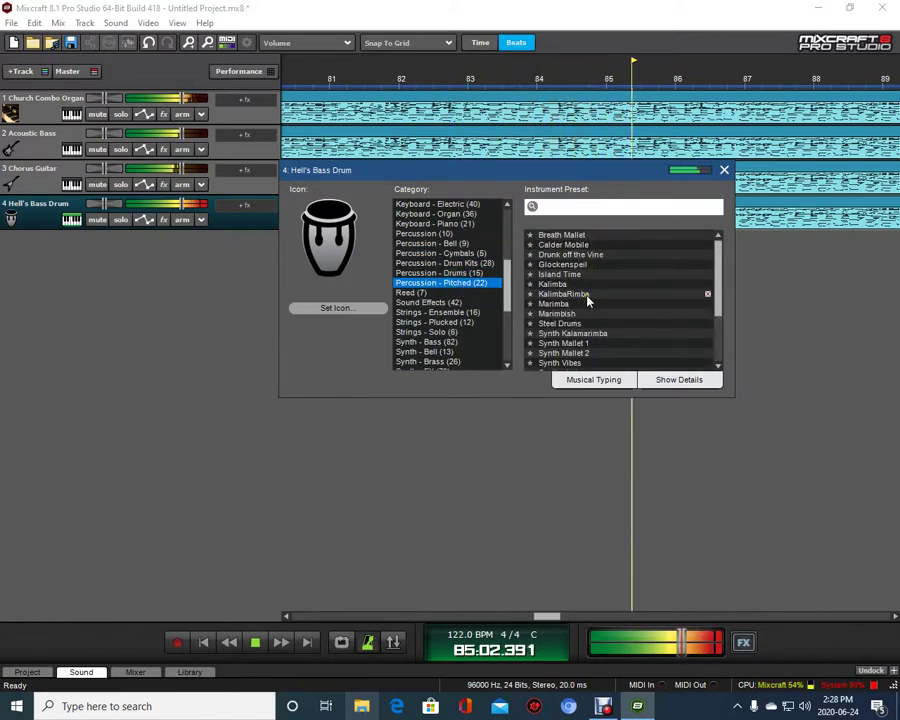
{"action": "scroll", "coordinate": [586, 303], "scroll_direction": "down", "scroll_amount": 3}
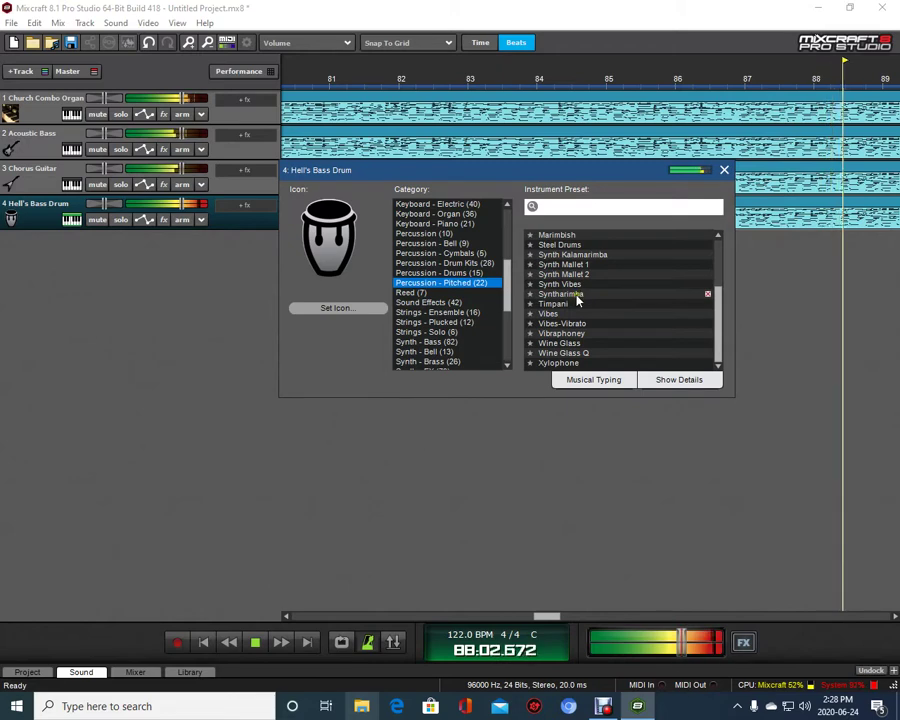
{"action": "left_click", "coordinate": [577, 296]}
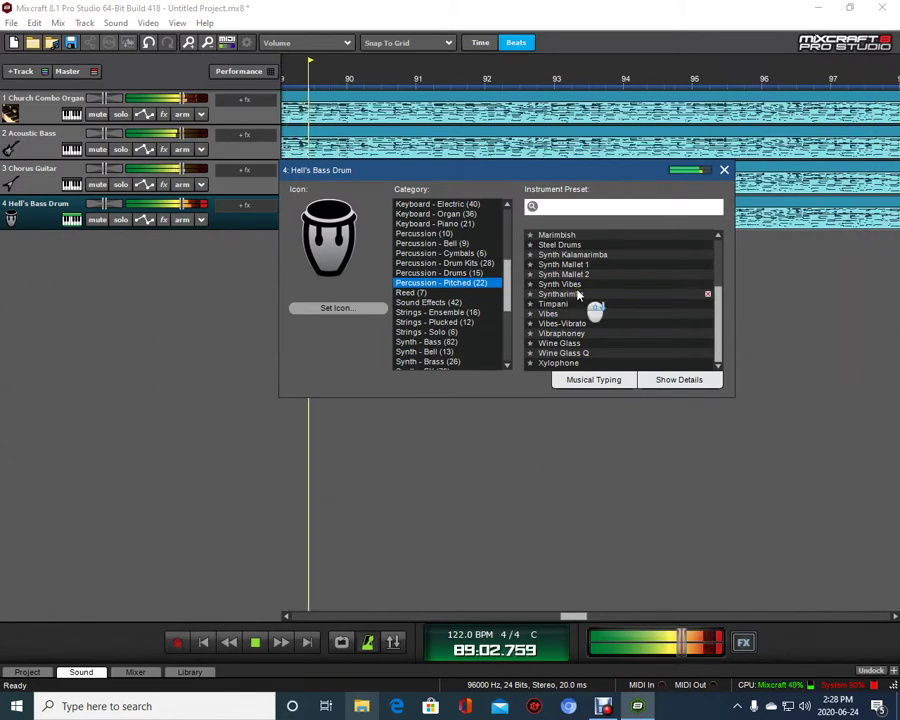
{"action": "left_click", "coordinate": [590, 344]}
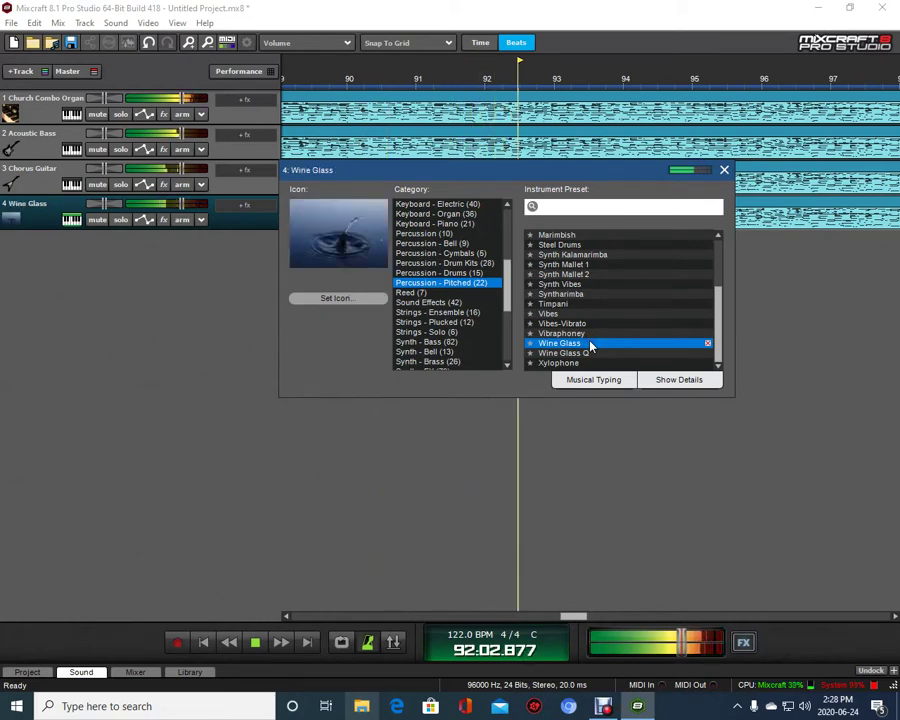
{"action": "left_click", "coordinate": [585, 354]}
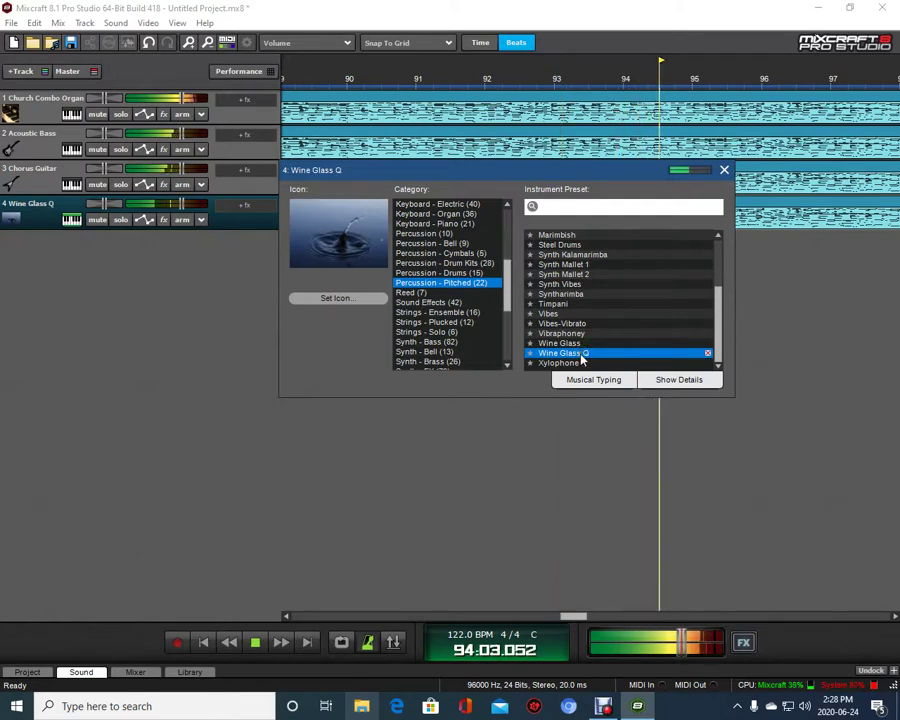
{"action": "left_click", "coordinate": [577, 363]}
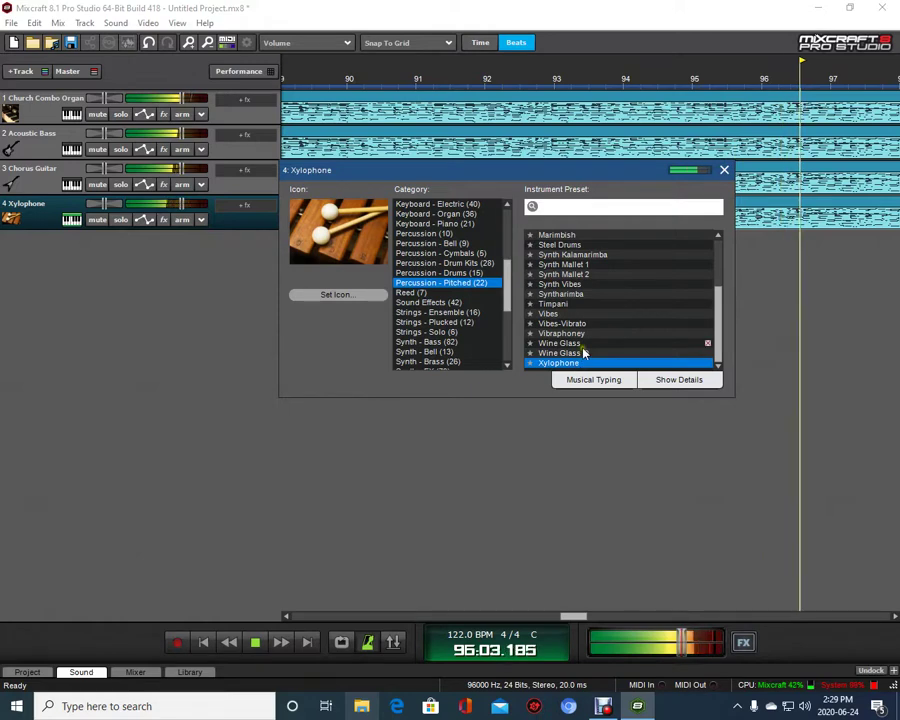
- Audition Vibraphoney, Timpani and Syntharimba on the fourth track, set it to Synth Vibes and close the instrument window
{"action": "left_click", "coordinate": [580, 336]}
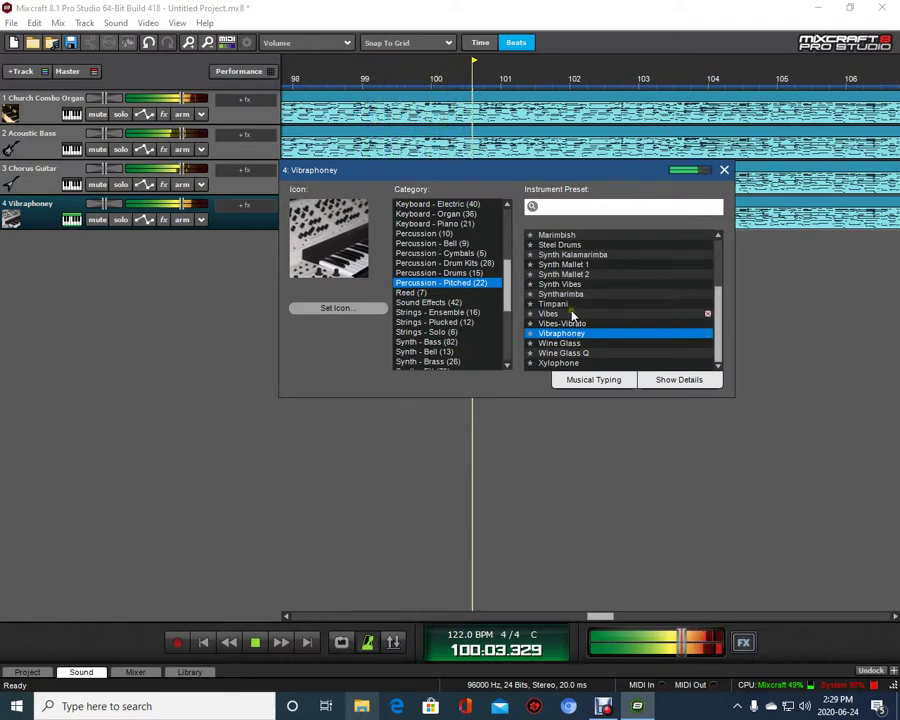
{"action": "left_click", "coordinate": [569, 305]}
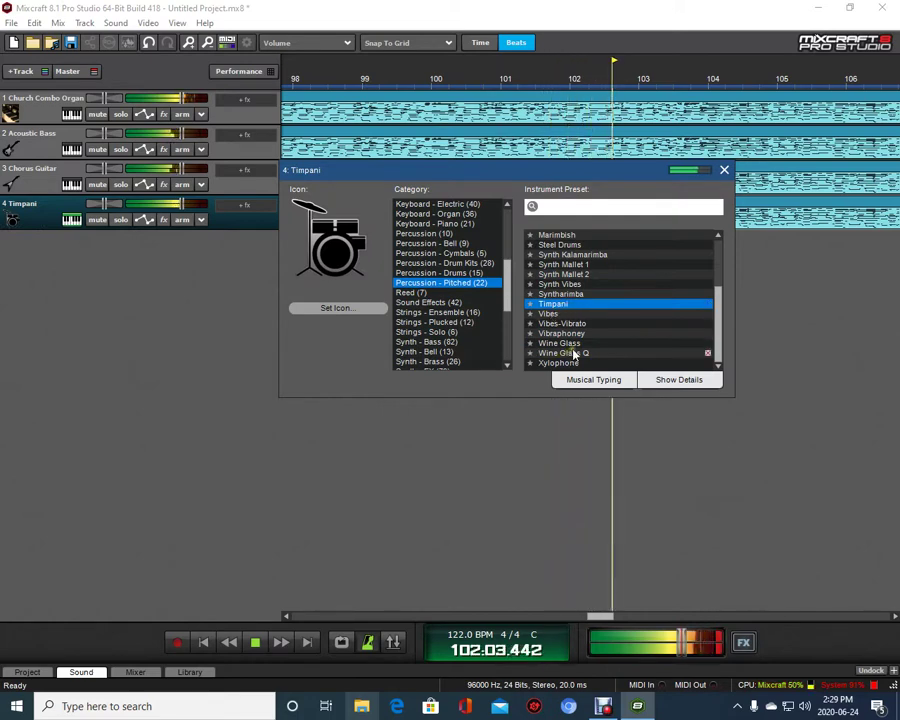
{"action": "left_click", "coordinate": [569, 295]}
{"action": "left_click", "coordinate": [563, 295]}
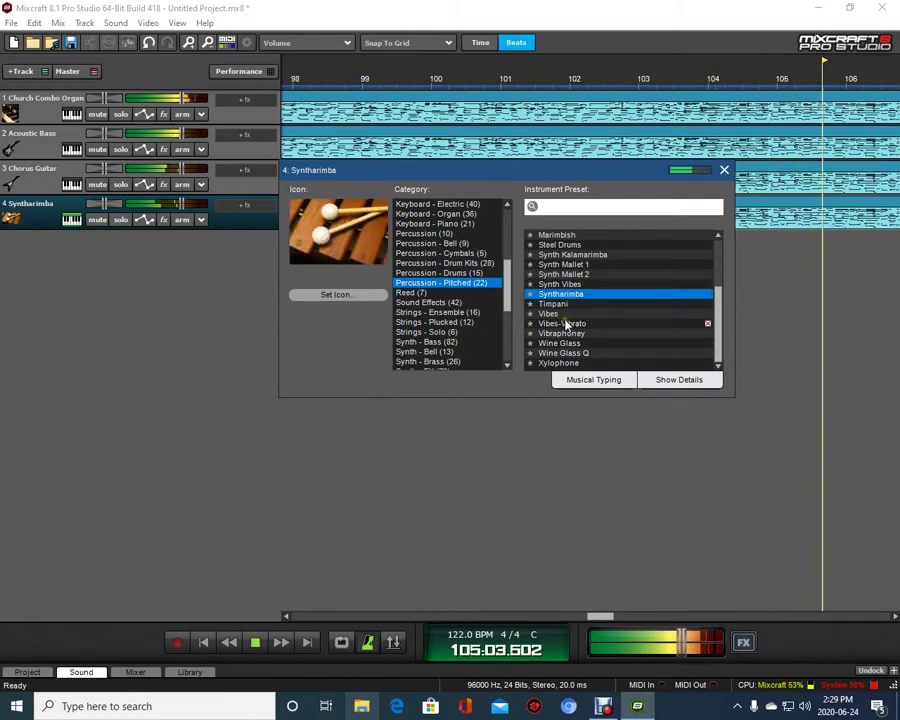
{"action": "left_click", "coordinate": [575, 285]}
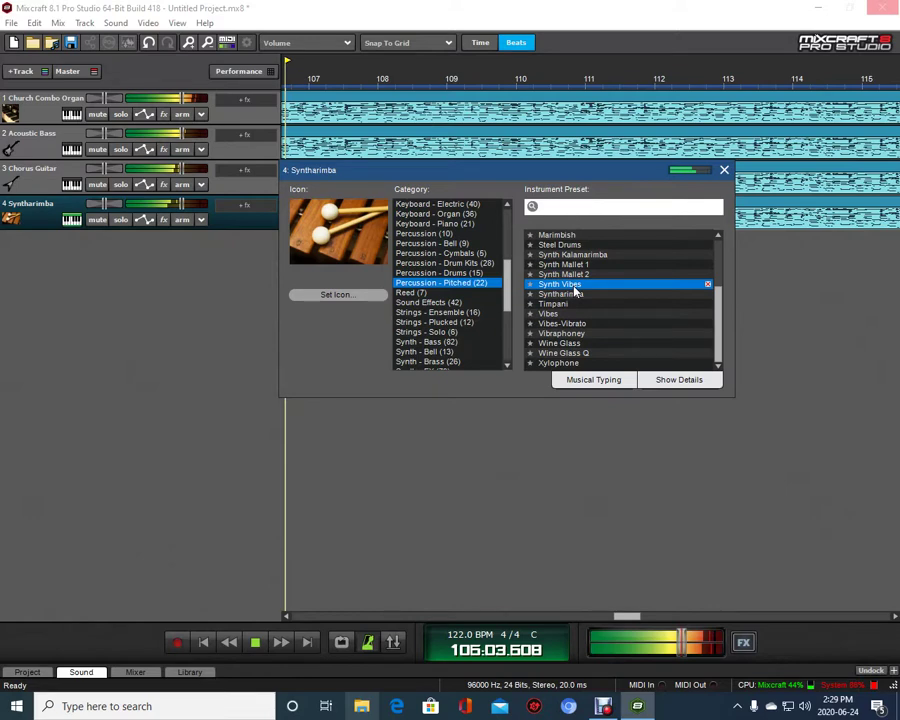
{"action": "double_click", "coordinate": [574, 286]}
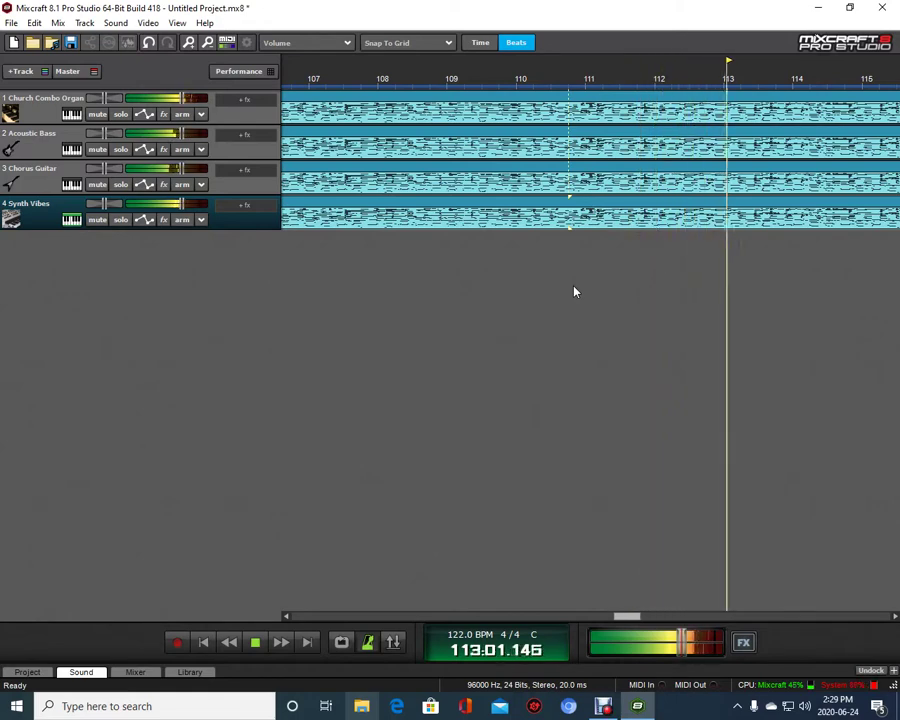
- Reopen the fourth track's instrument window and try Drunk off the Vine, Calder Mobile and Breath Mallet, plus 808 Tom from the Percussion - Drums category
{"action": "left_click", "coordinate": [71, 220]}
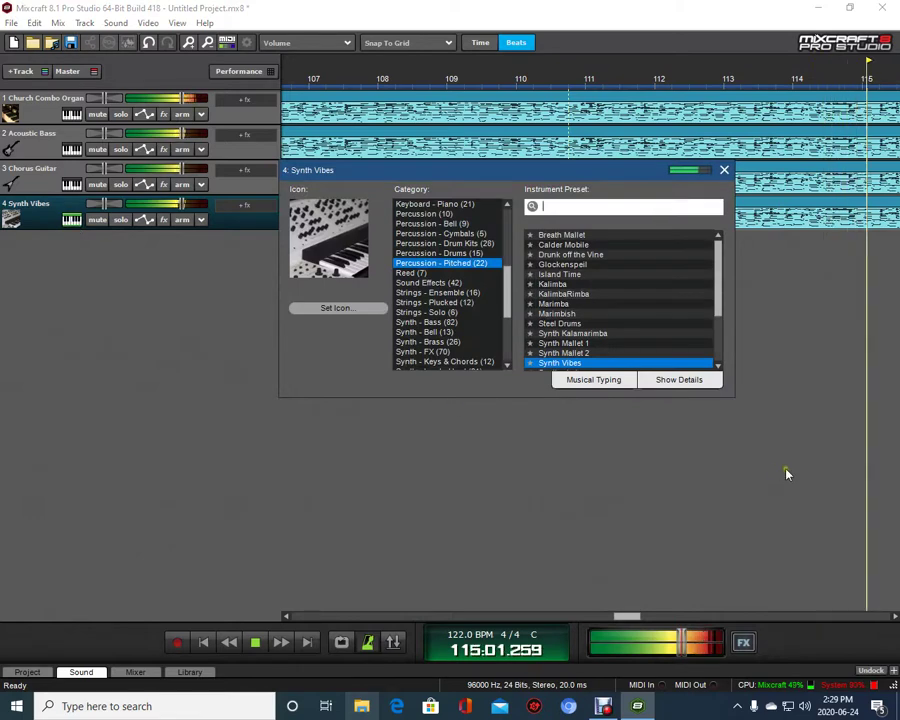
{"action": "left_click", "coordinate": [603, 256]}
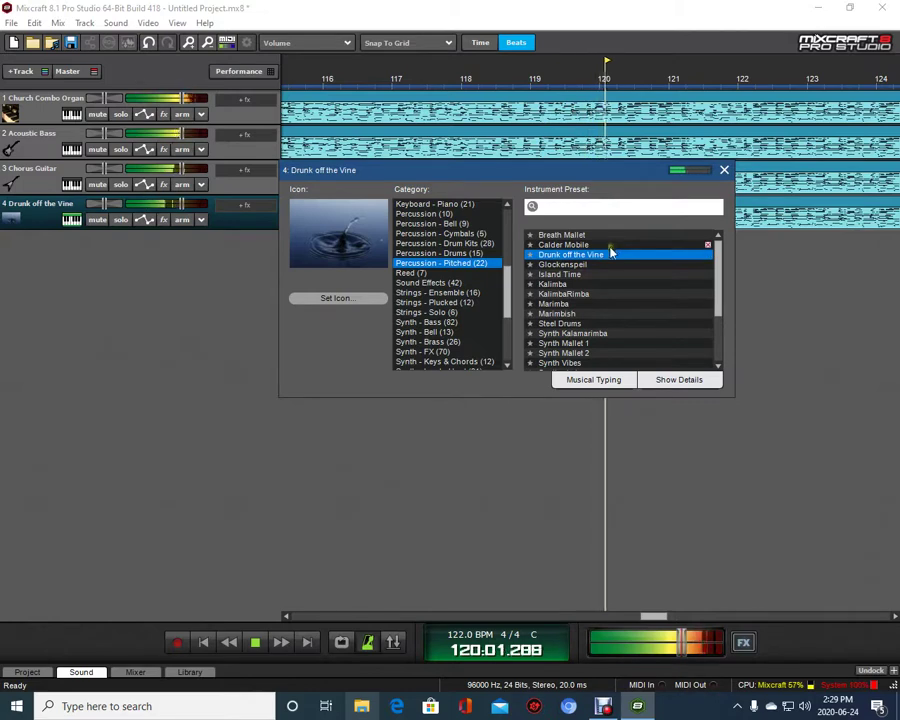
{"action": "left_click", "coordinate": [590, 246]}
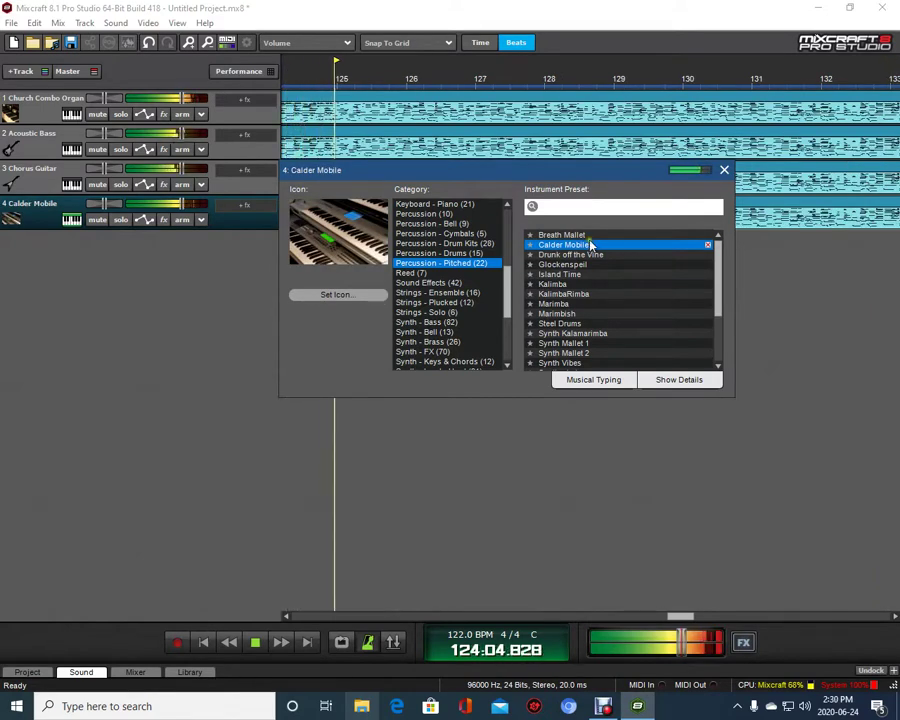
{"action": "key", "text": "Up"}
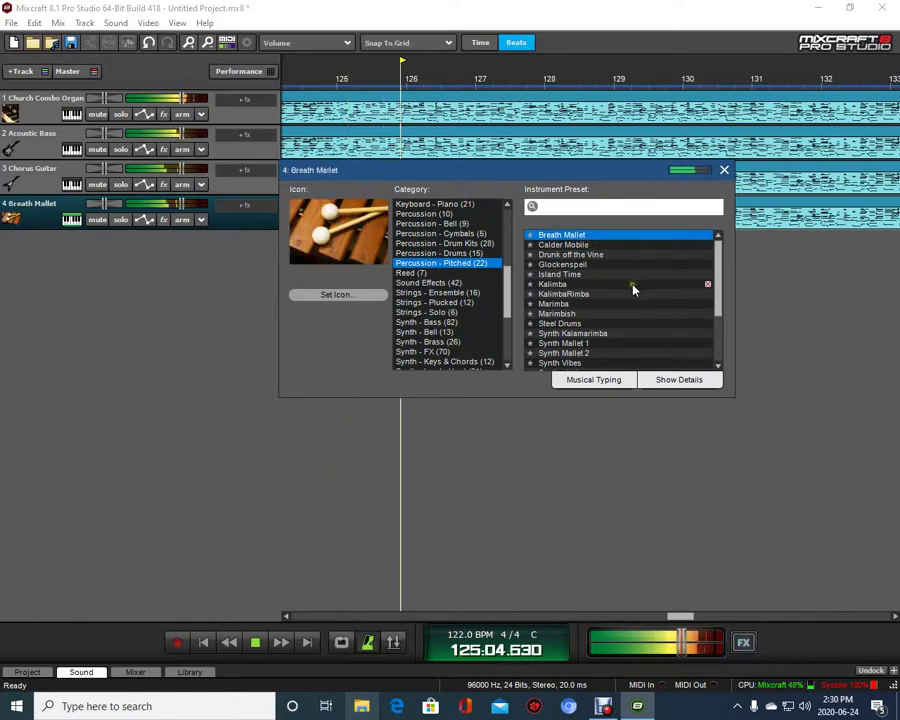
{"action": "left_click", "coordinate": [455, 254]}
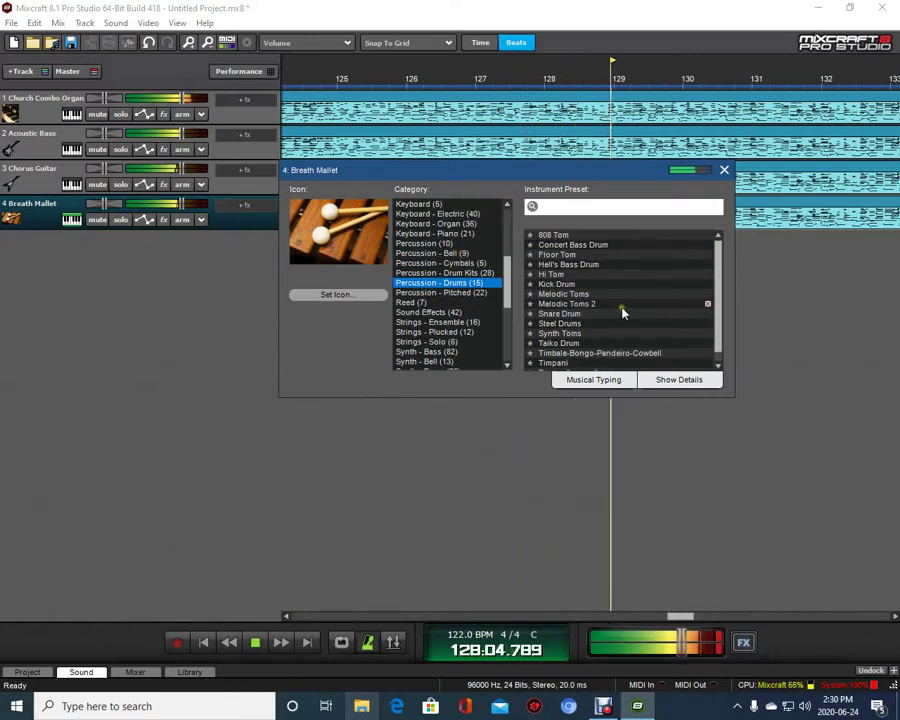
{"action": "left_click", "coordinate": [566, 236]}
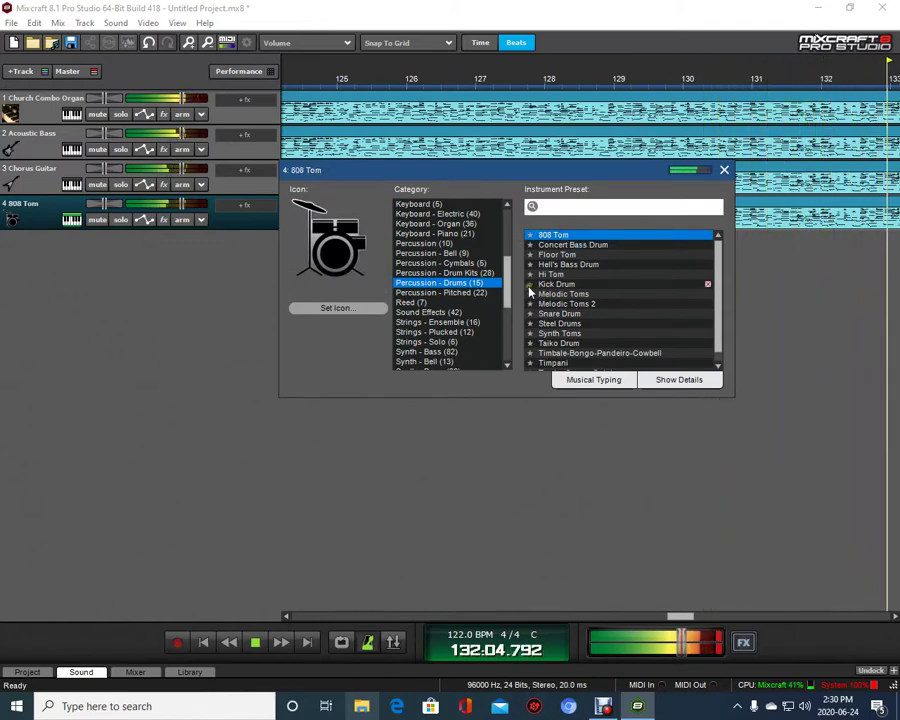
- Try Drum Machine Kit 1, 2 and 3 from the Percussion - Drum Kits category on the fourth track and return to Kit 1
{"action": "left_click", "coordinate": [456, 275]}
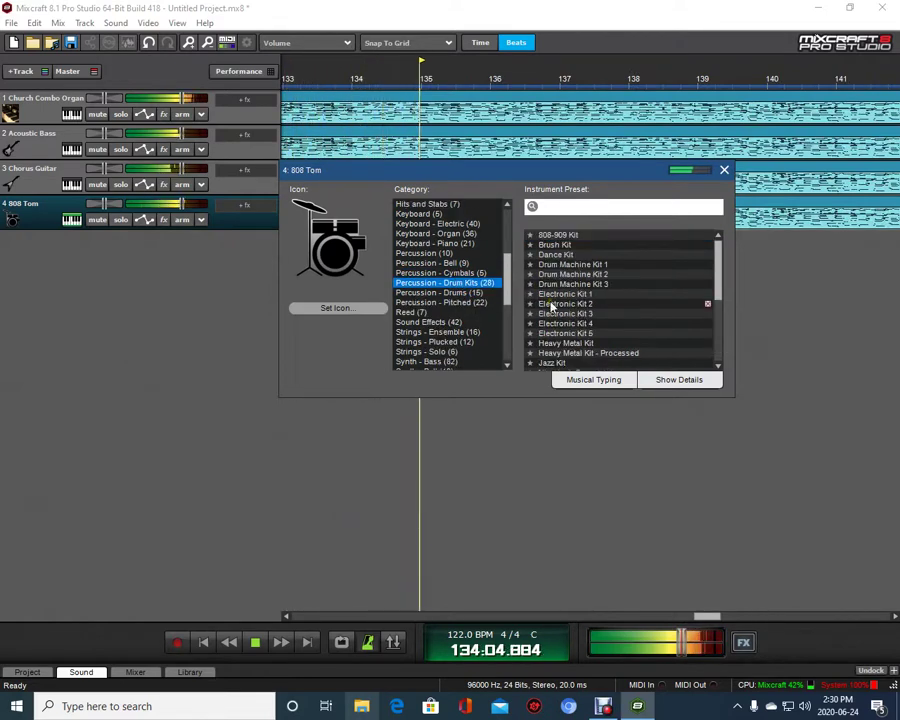
{"action": "left_click", "coordinate": [584, 265]}
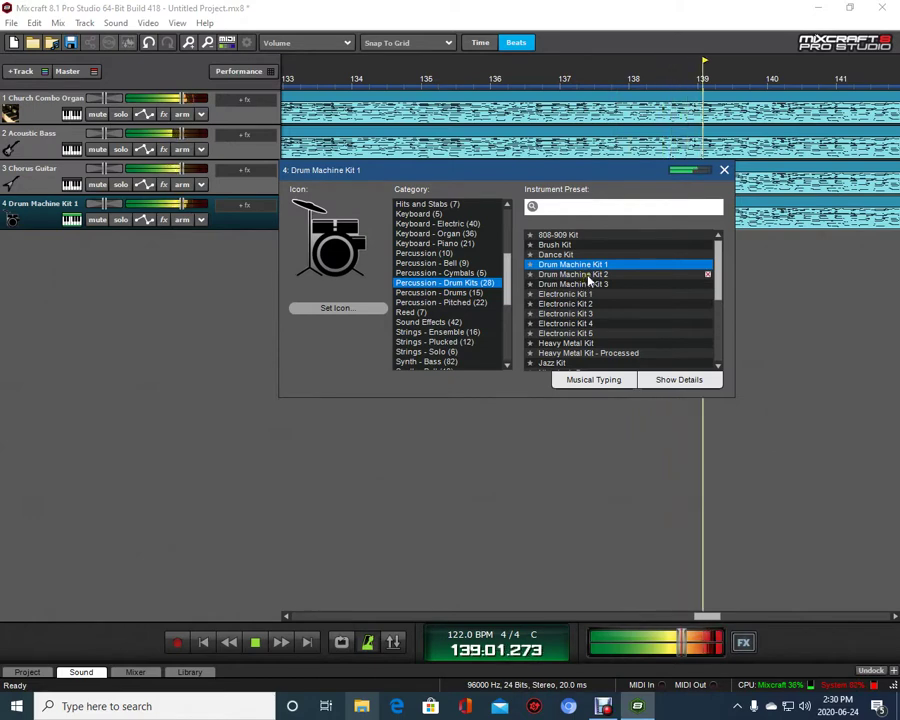
{"action": "left_click", "coordinate": [588, 275]}
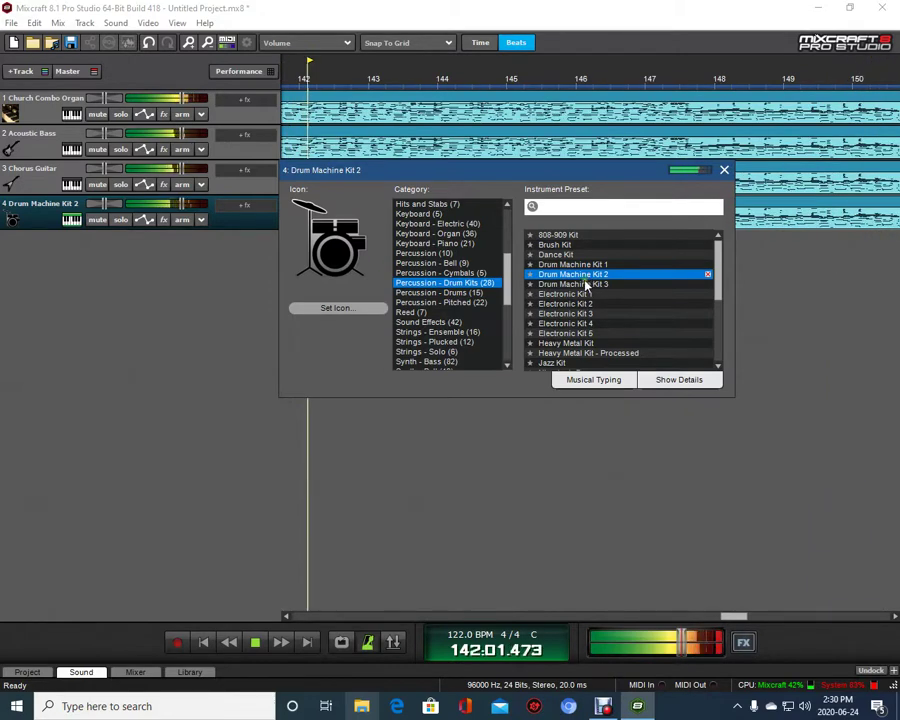
{"action": "left_click", "coordinate": [582, 285]}
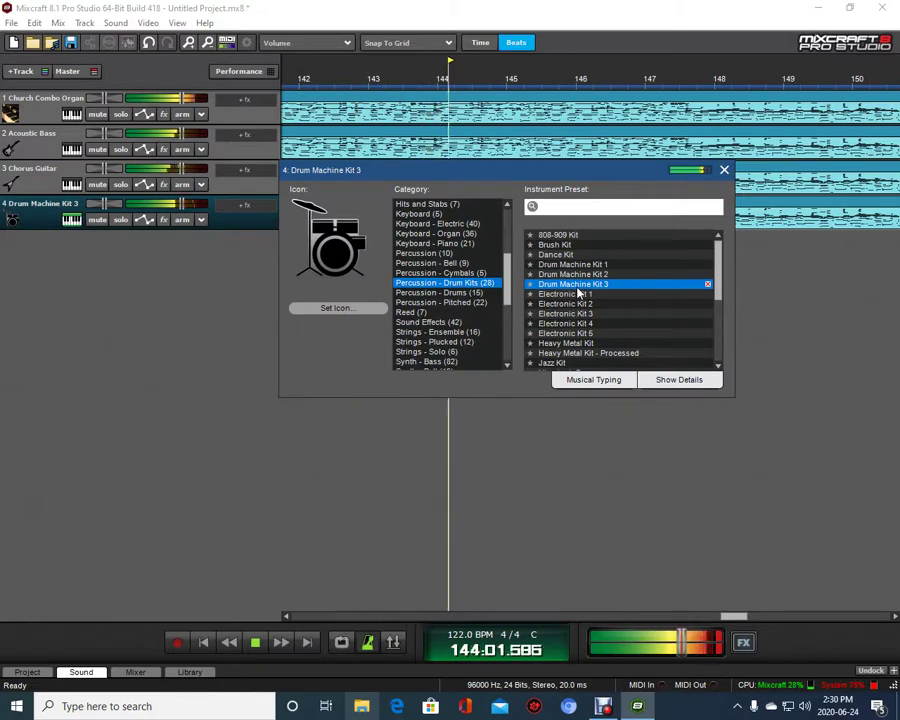
{"action": "left_click", "coordinate": [593, 265]}
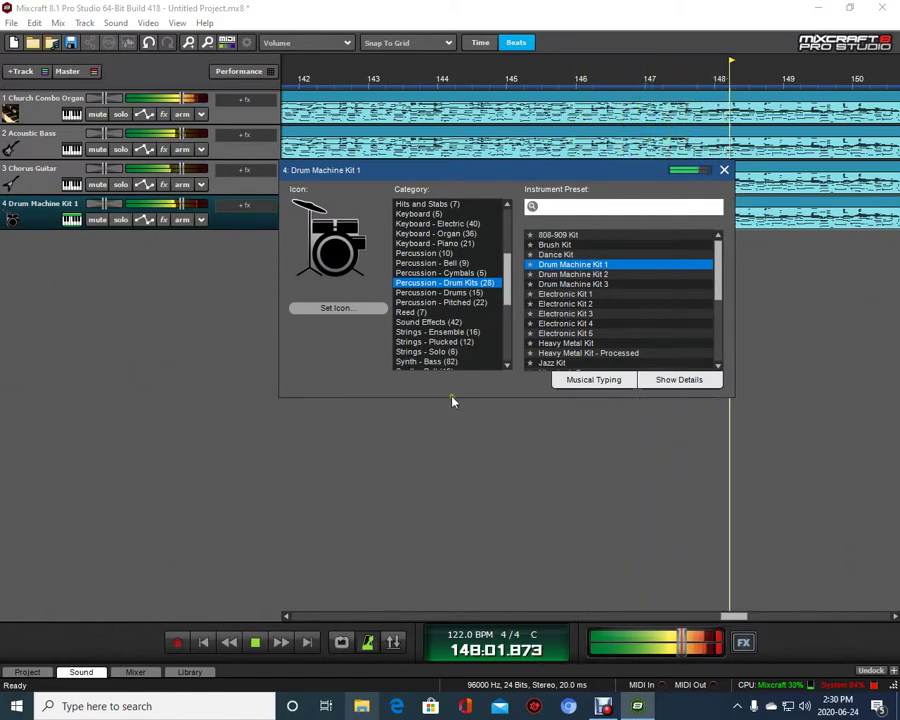
- Try Heavy Metal Kit, set the fourth track's instrument to Heavy Metal Kit - Processed and close the instrument window
{"action": "left_click", "coordinate": [590, 344]}
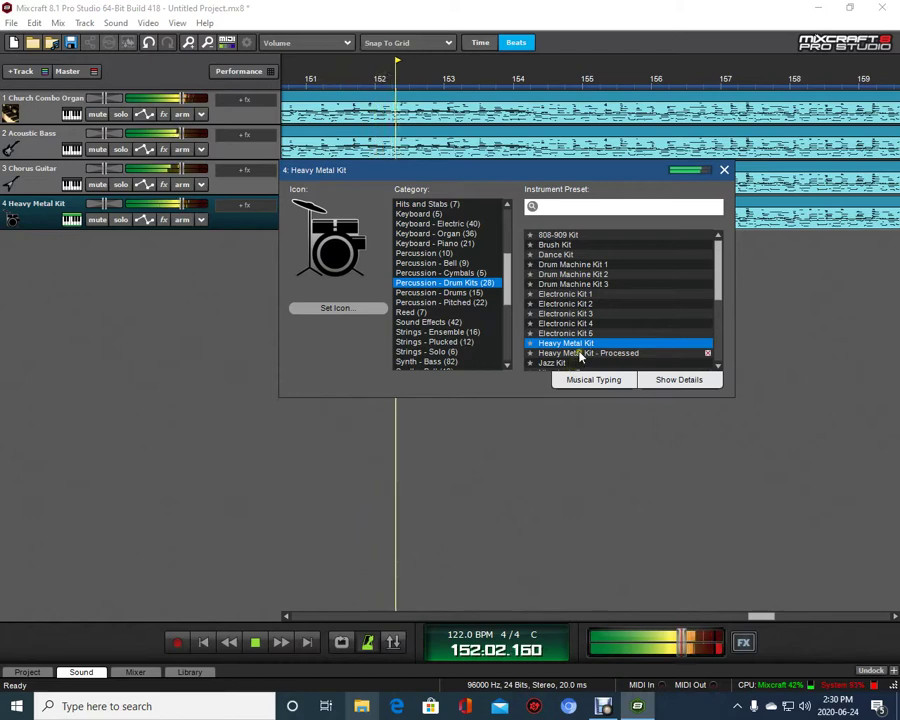
{"action": "left_click", "coordinate": [580, 355]}
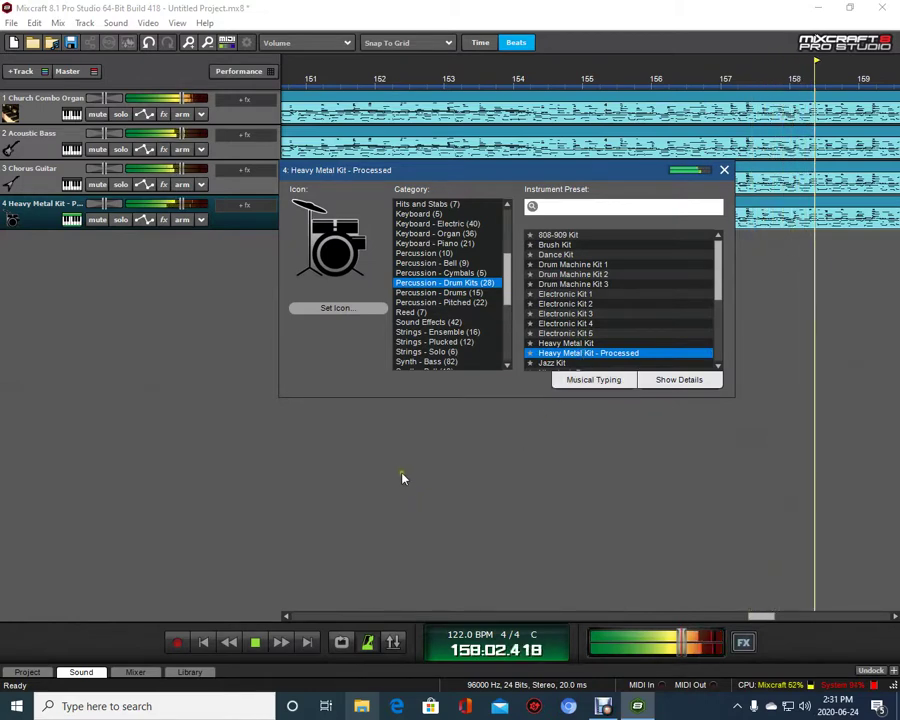
{"action": "left_click", "coordinate": [724, 170]}
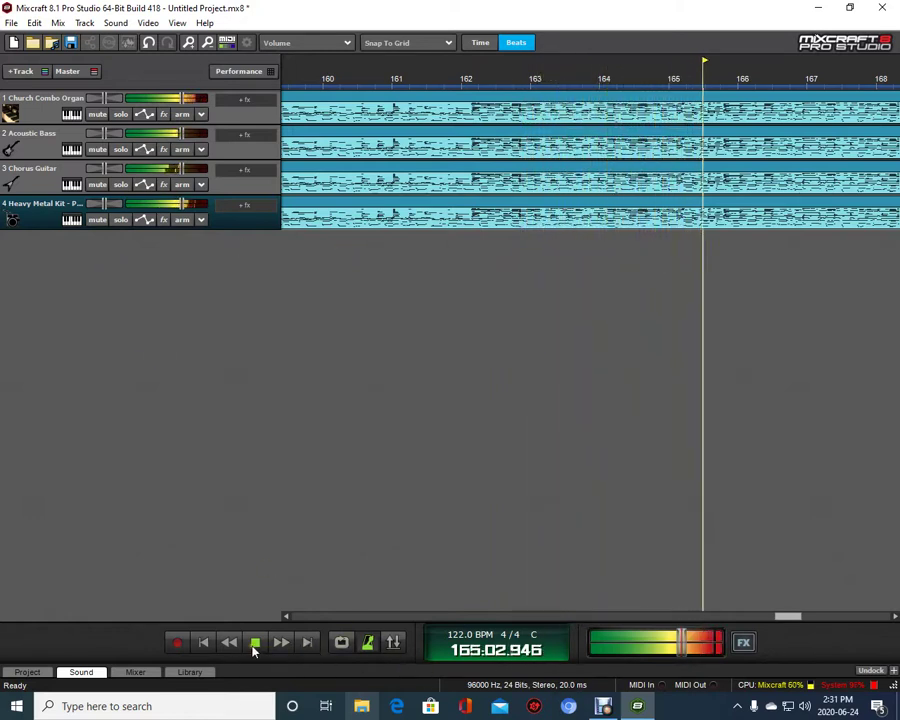
- Play the whole project from the start, stop playback after the clips end and switch to Debut Professional
{"action": "left_click", "coordinate": [205, 643]}
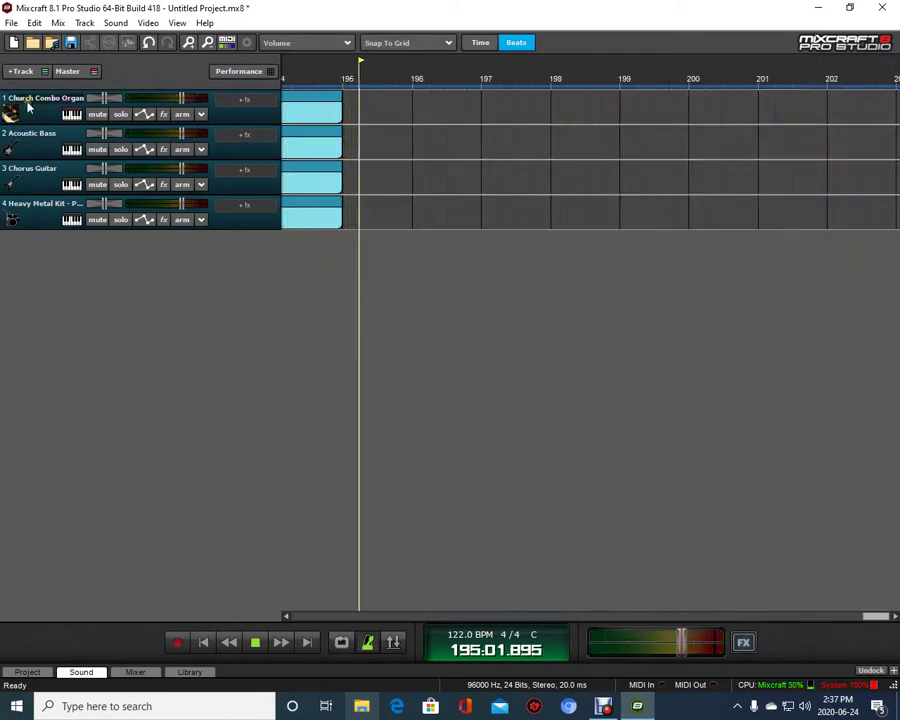
{"action": "key", "text": "space"}
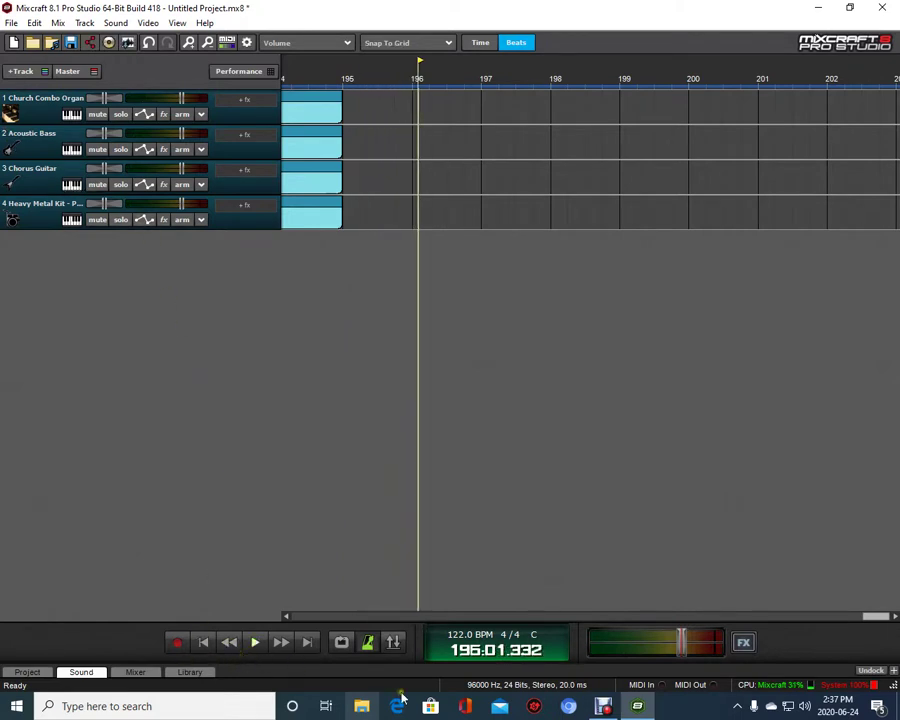
{"action": "left_click", "coordinate": [604, 708]}
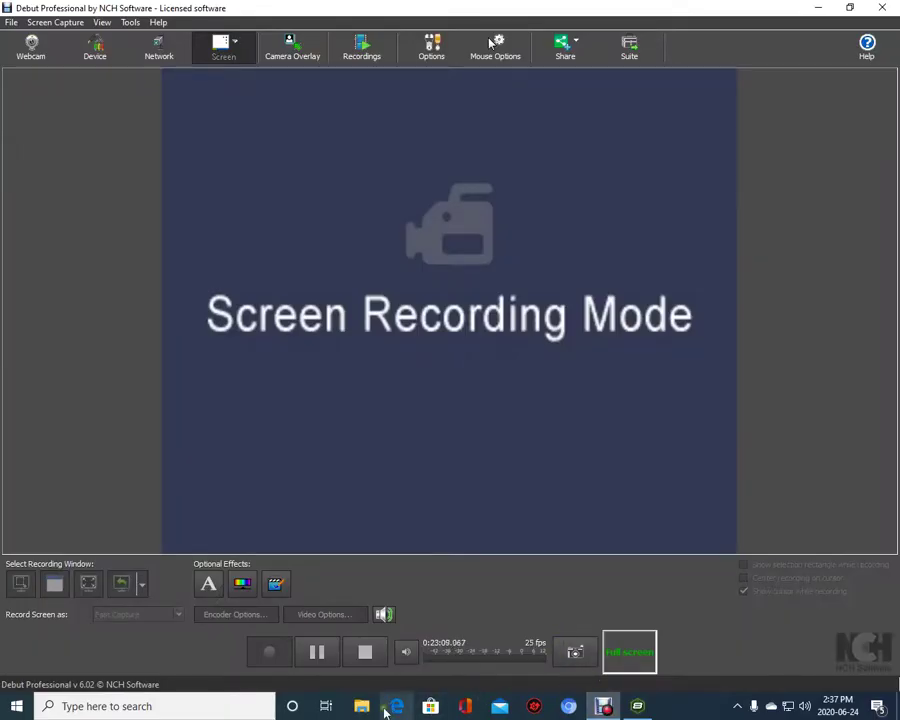